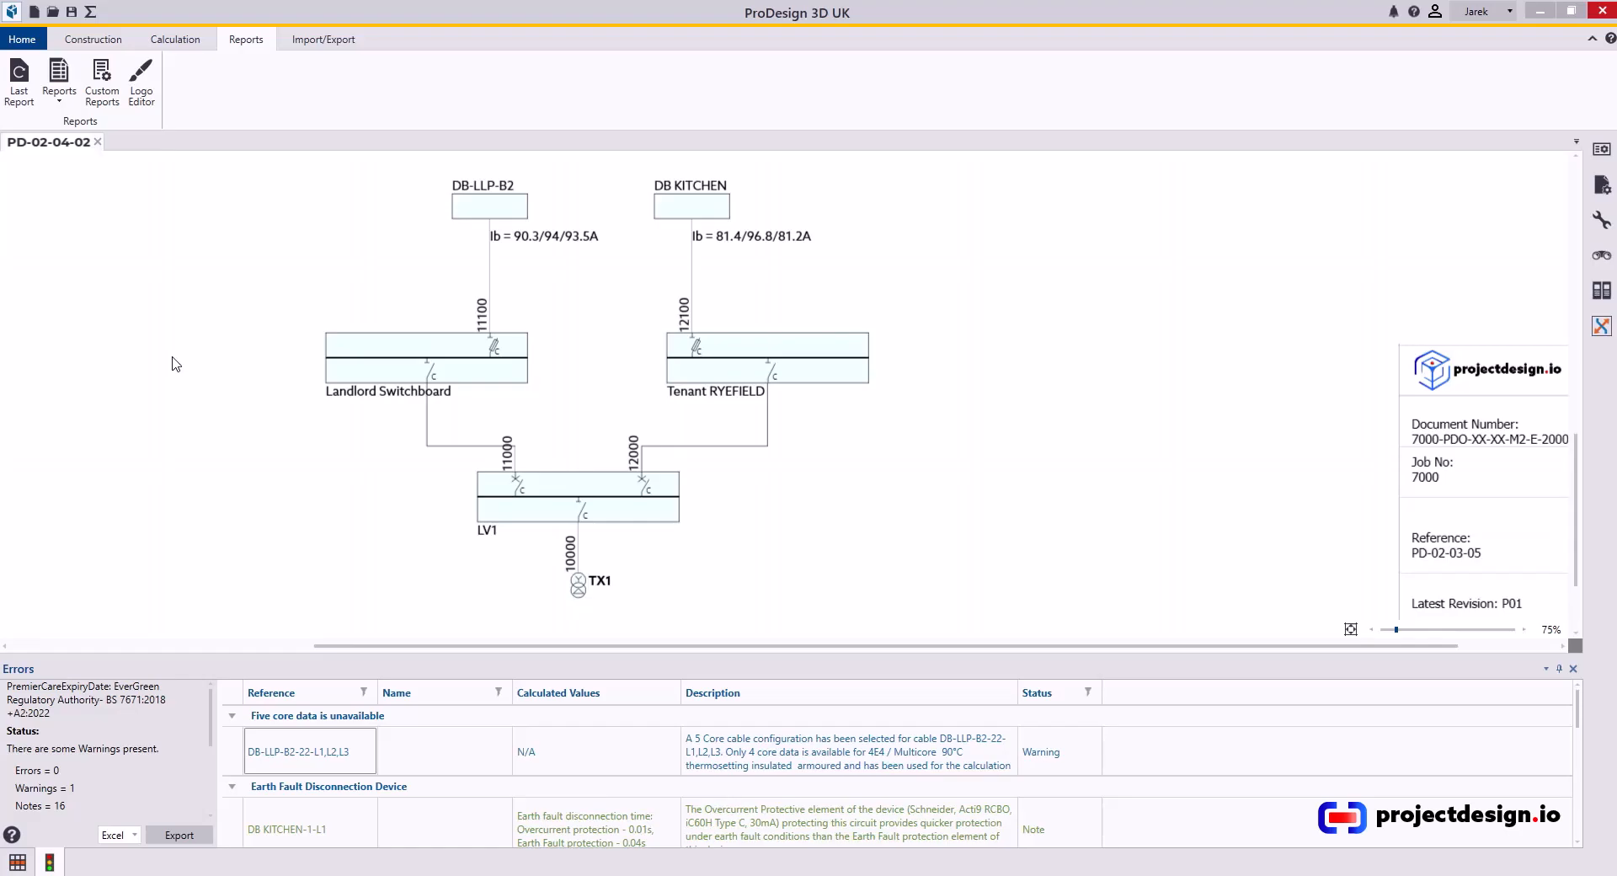
Open the cable calculation report selection and show only sub-main cables, hiding final circuits.
left_click(60, 104)
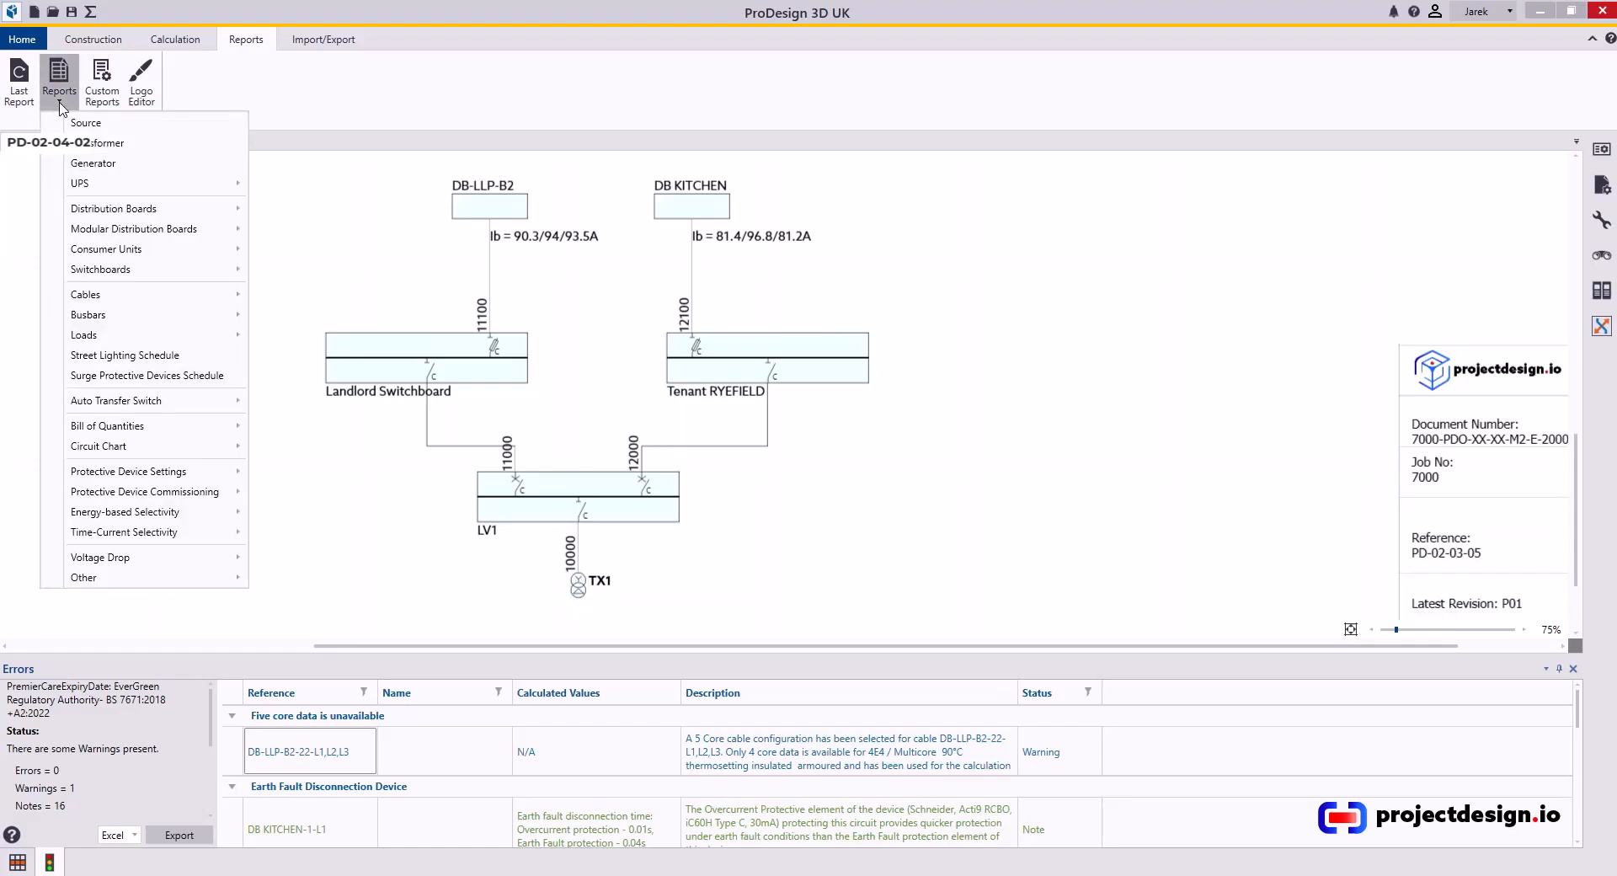
mouse_move(105, 294)
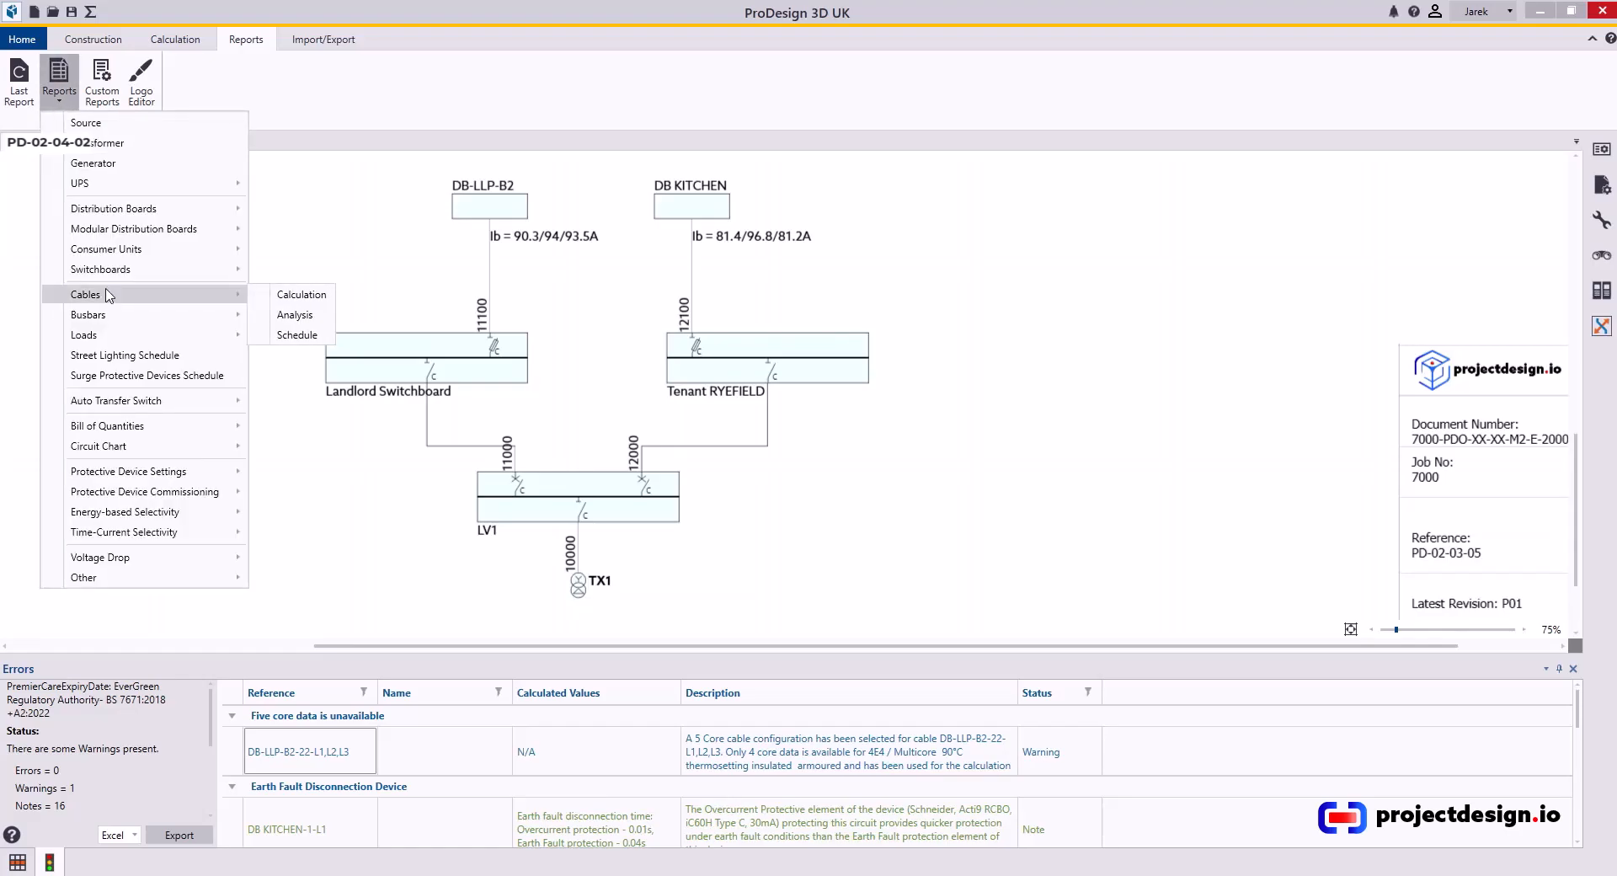
left_click(313, 301)
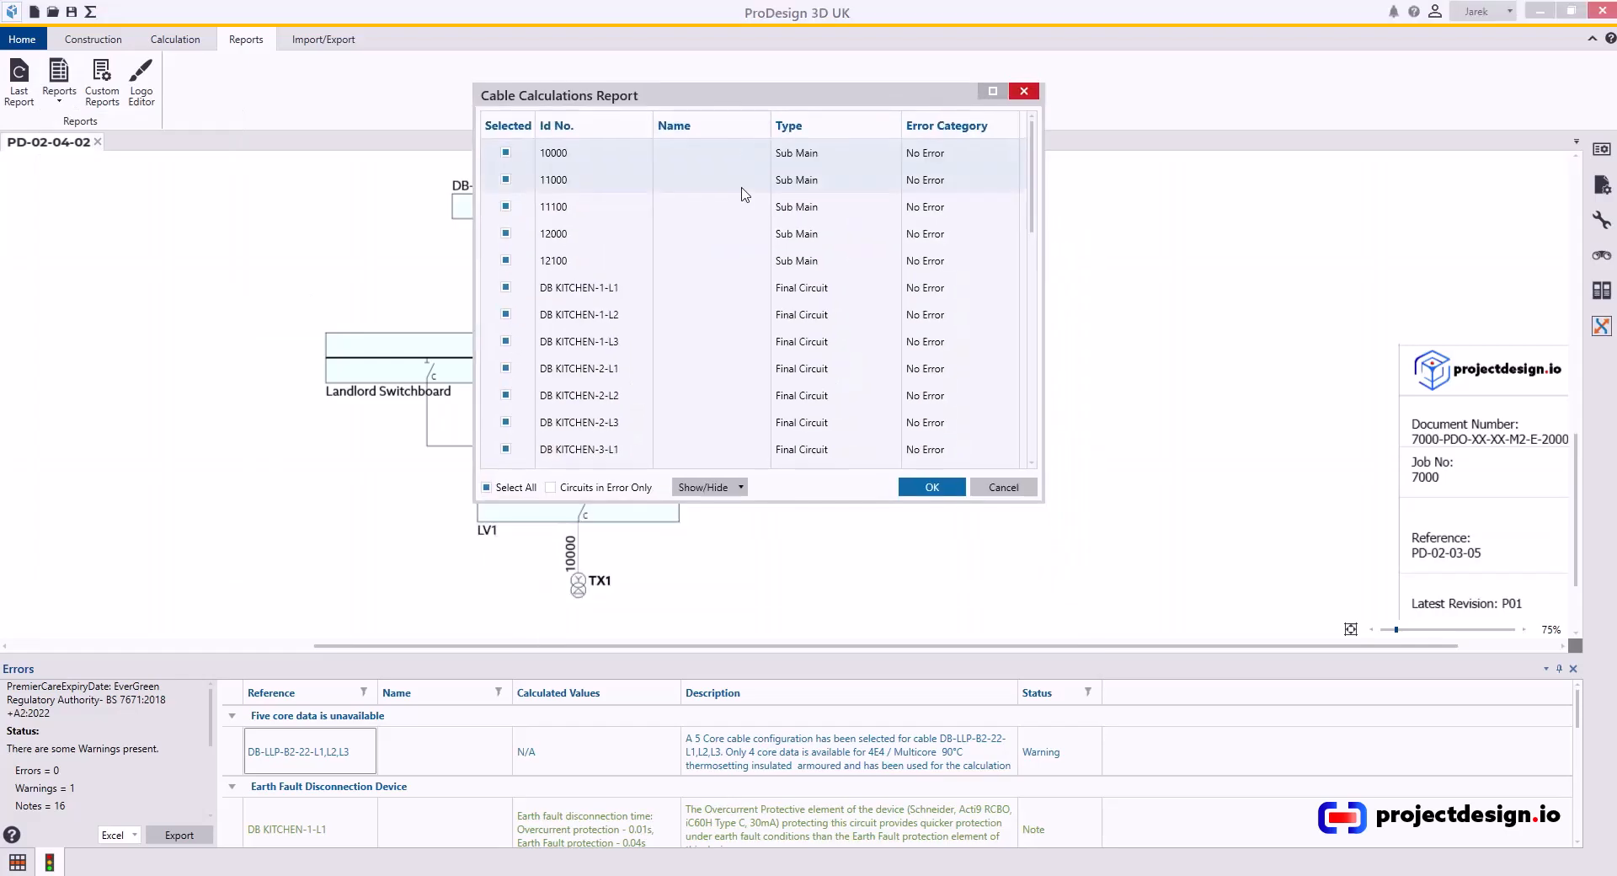
left_click(706, 487)
left_click(689, 537)
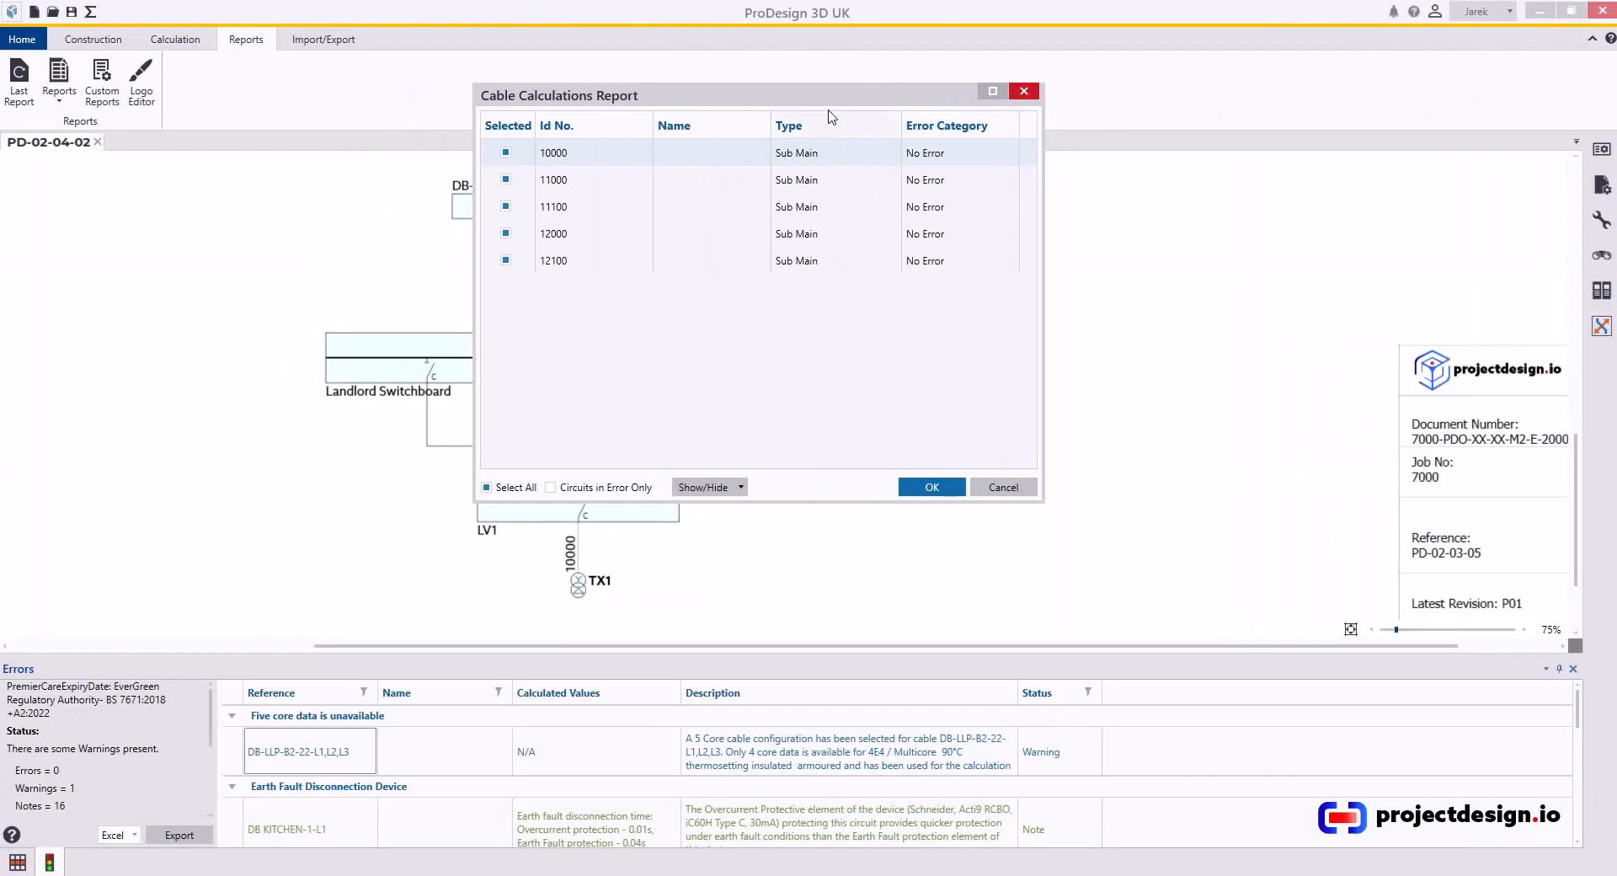
Select only sub-main cable 12100 in the list and generate its cable calculation report.
left_click_drag(823, 91, 1250, 105)
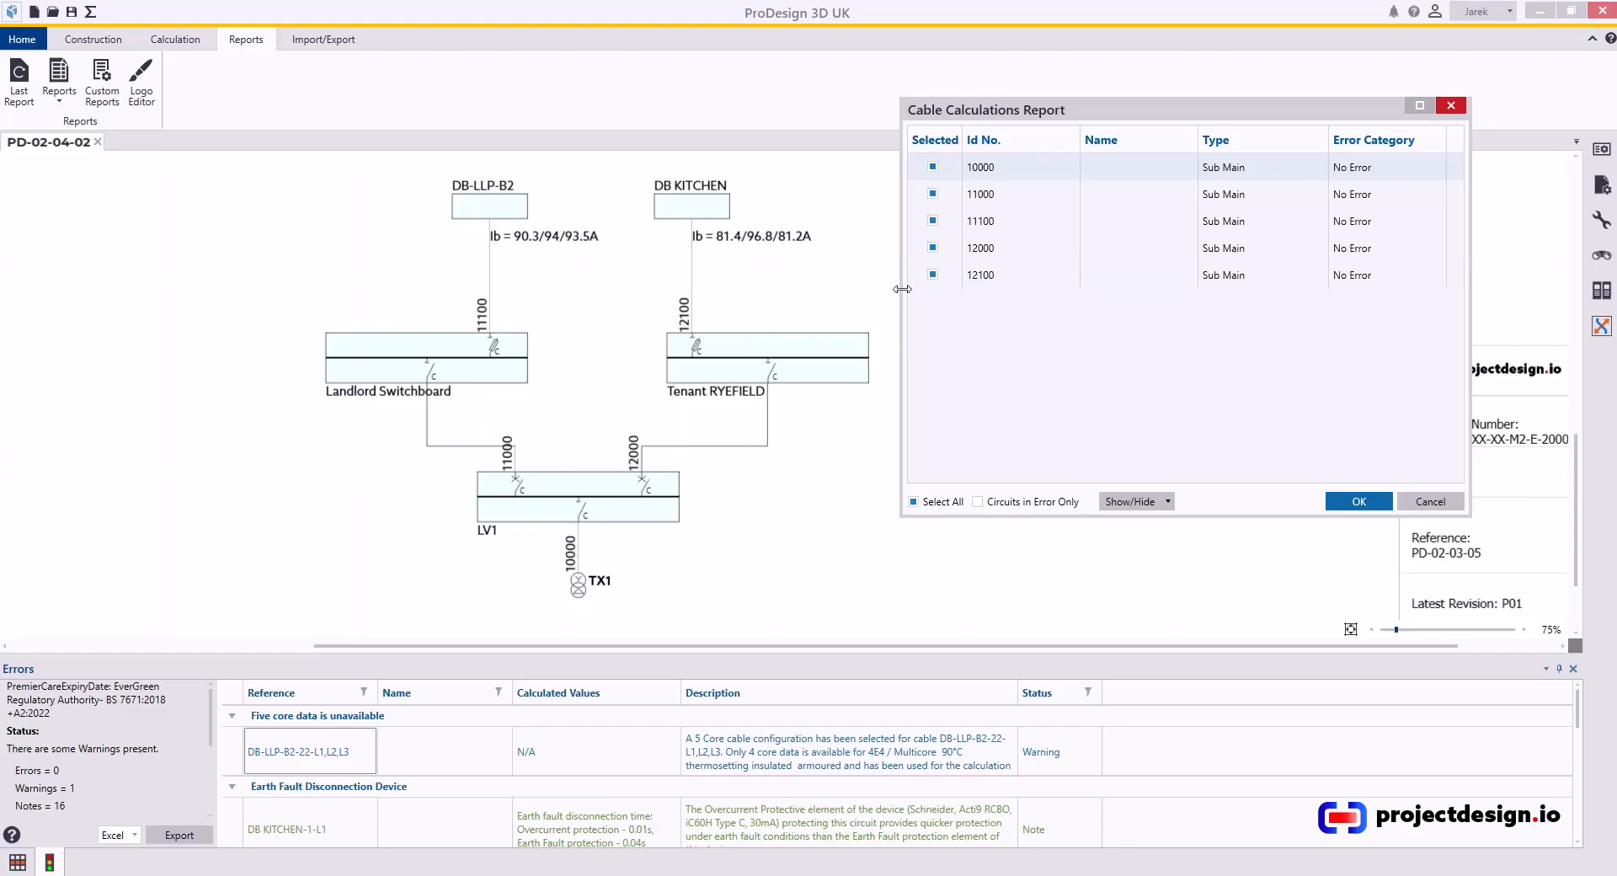
left_click(932, 168)
left_click(932, 194)
left_click(933, 248)
left_click(932, 193)
left_click(932, 220)
left_click(1355, 502)
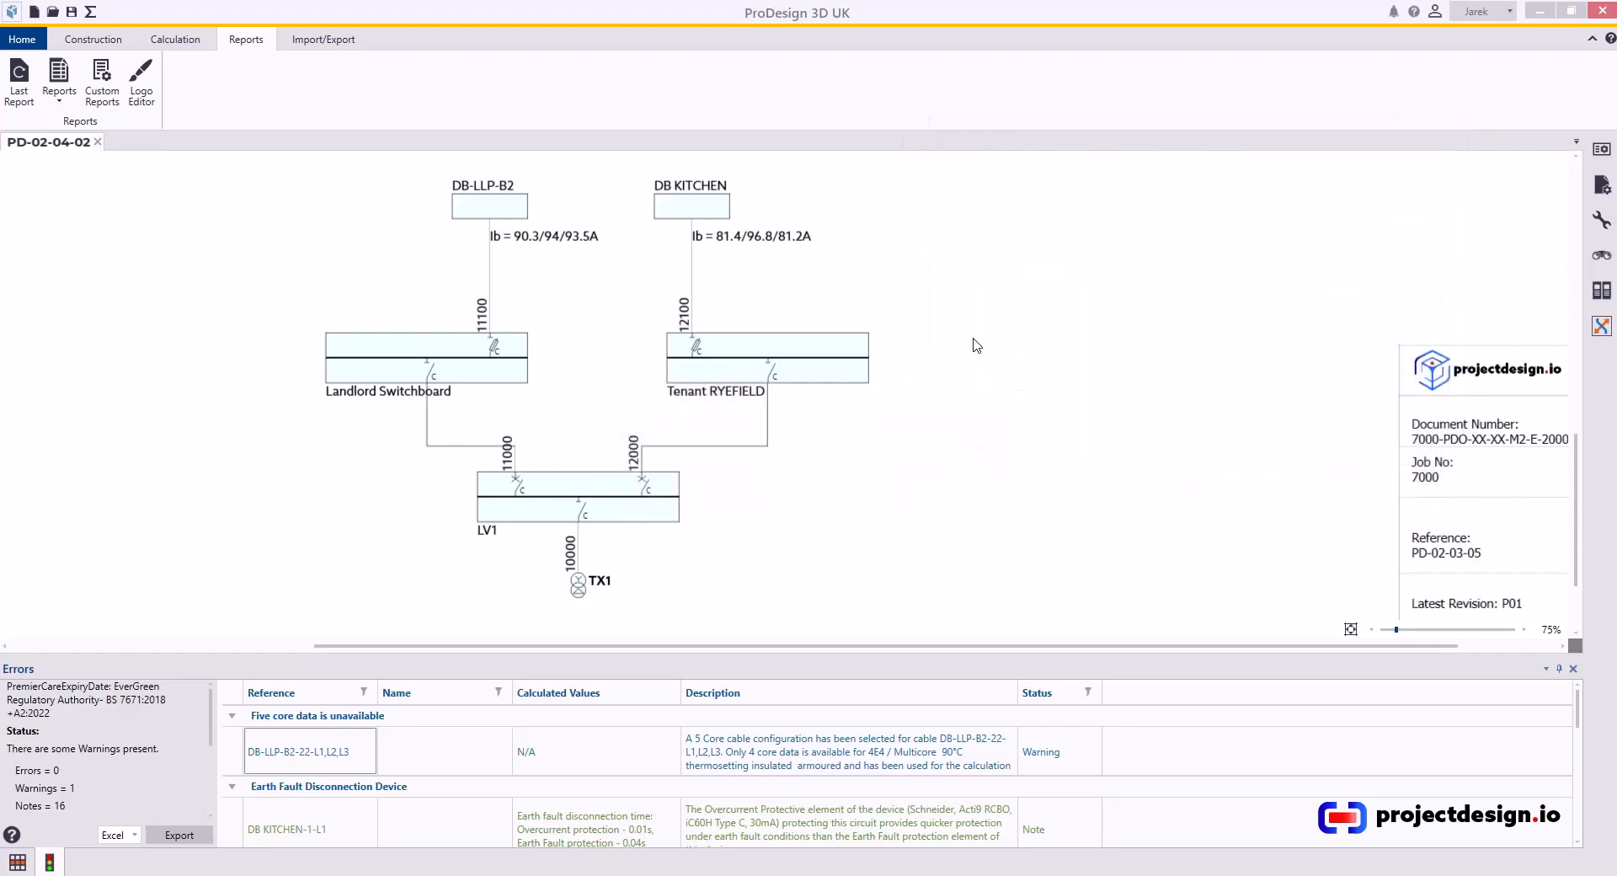
Review the generated report's header and circuit details, including the Comments field, then close it.
scroll(508, 415, "down", 10)
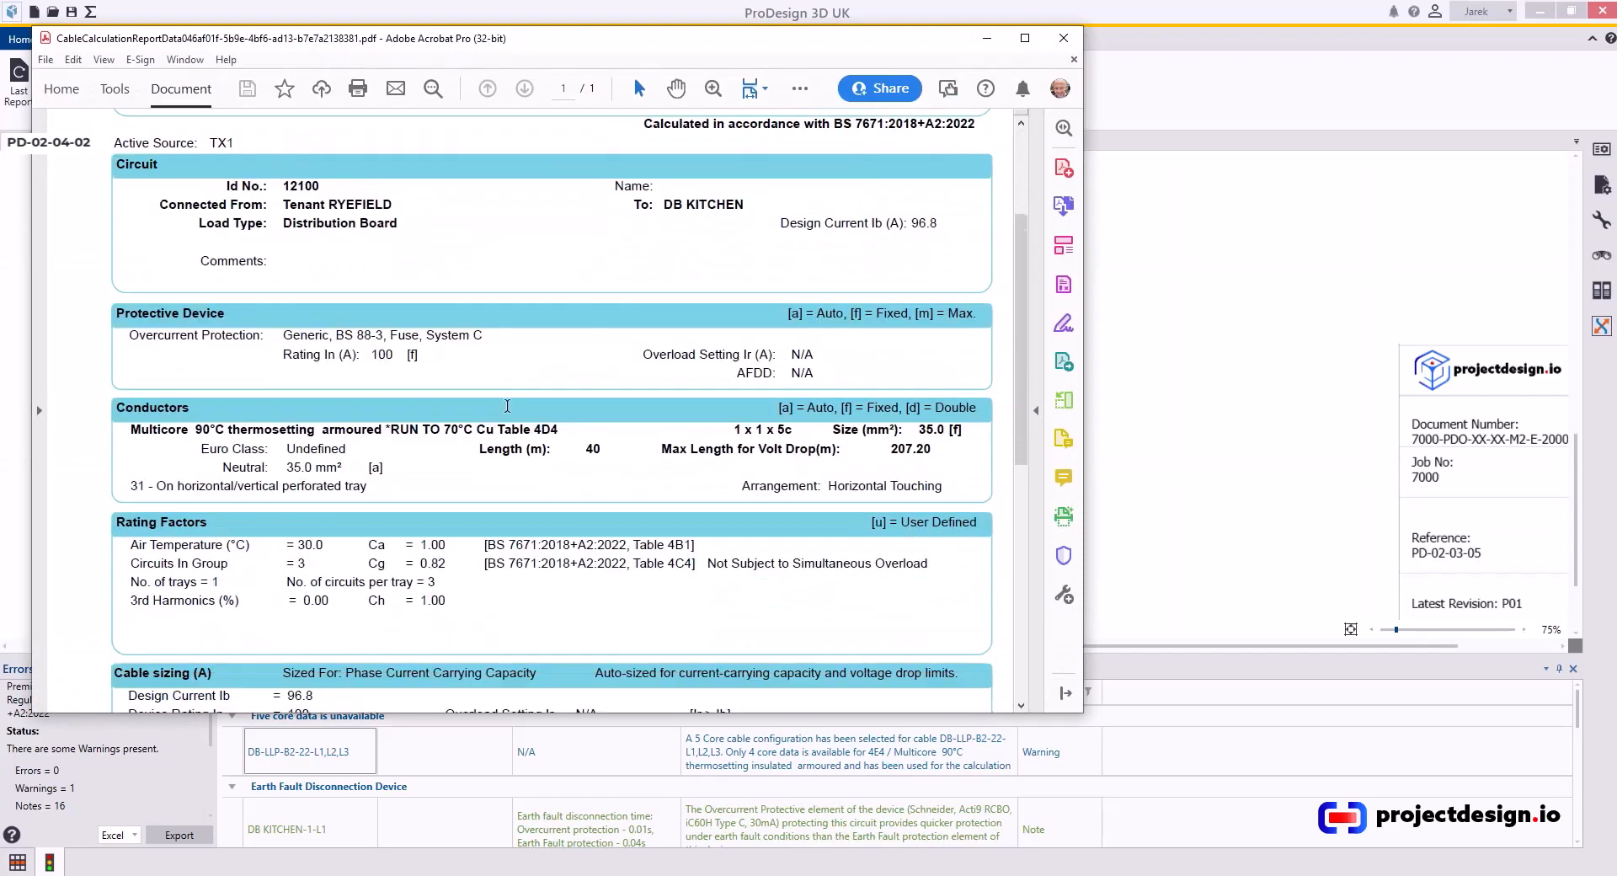
scroll(502, 384, "up", 10)
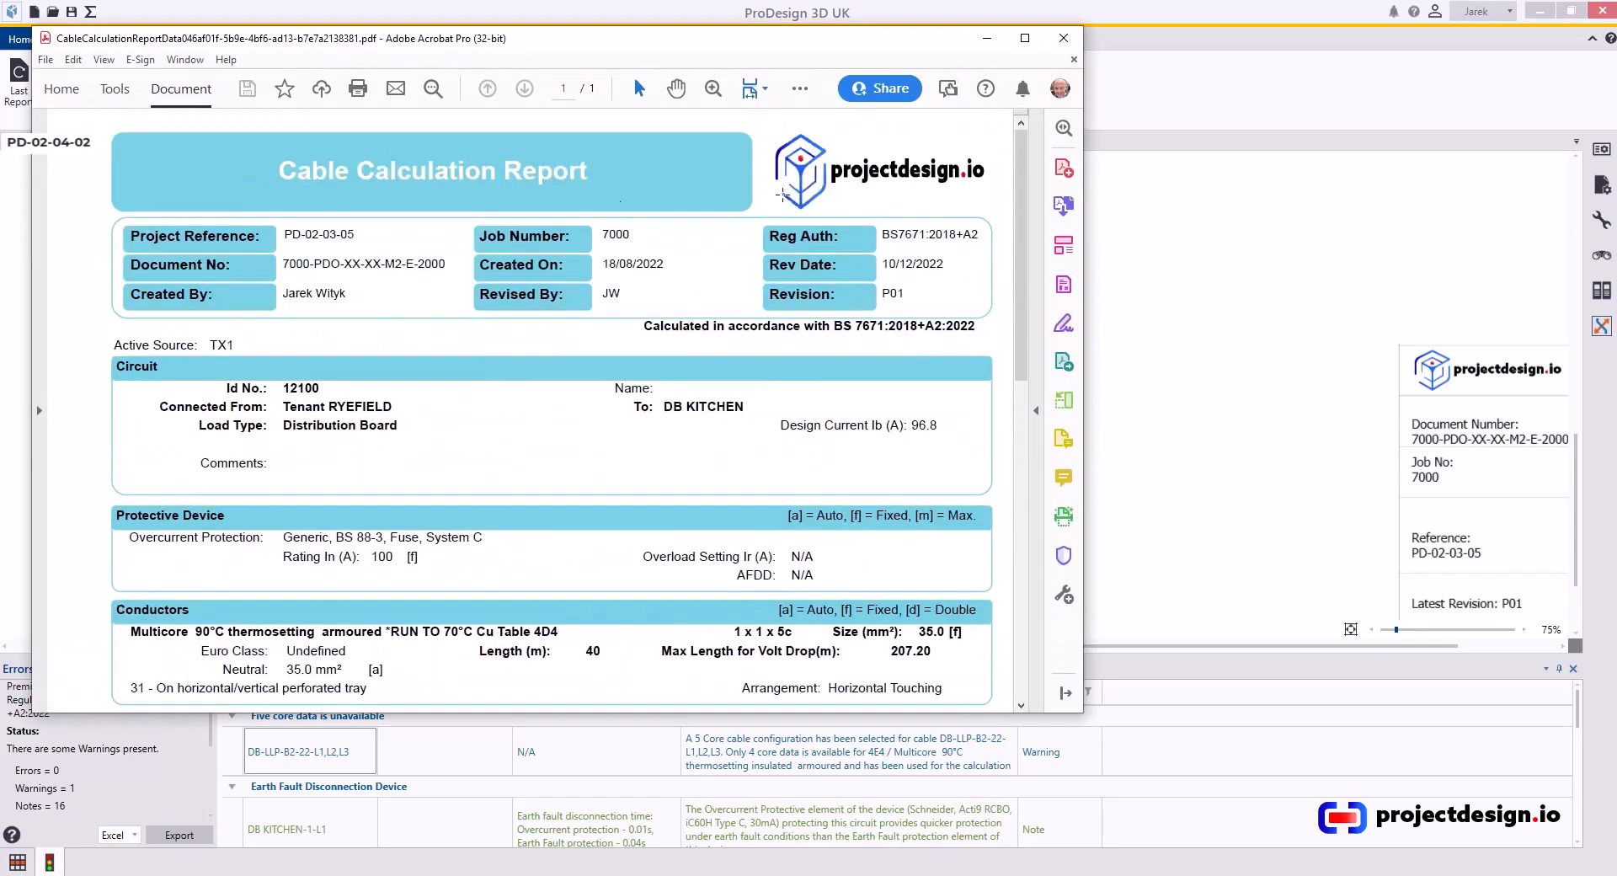
left_click(804, 328)
left_click_drag(272, 466, 390, 473)
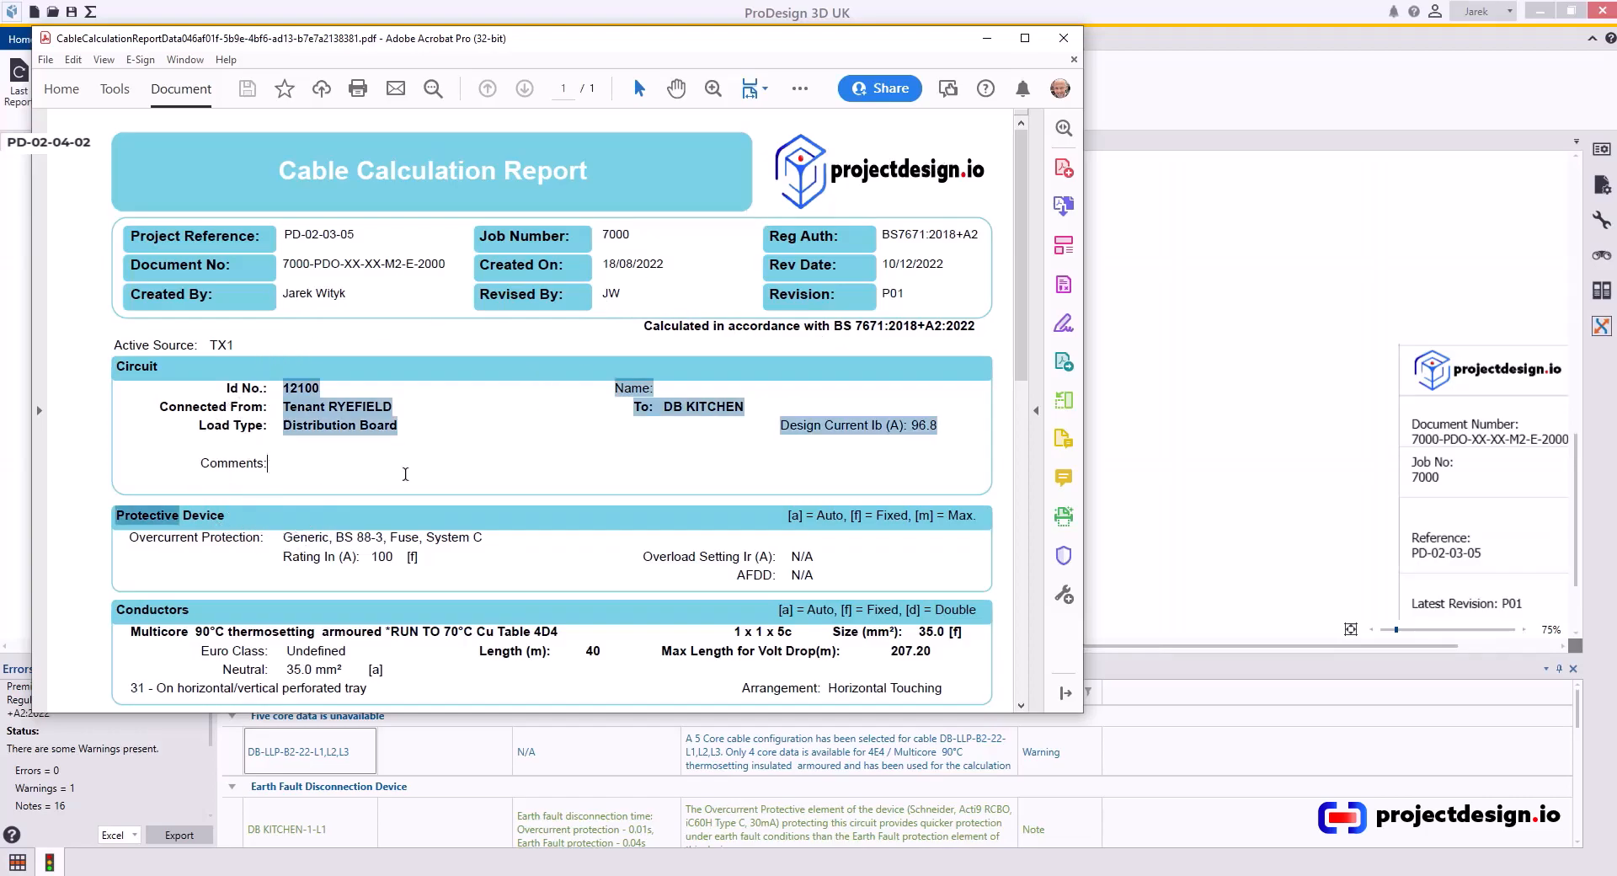
key("ctrl")
left_click(987, 38)
Open cable 12100's settings, view its Comments section, and cancel without changes.
double_click(698, 268)
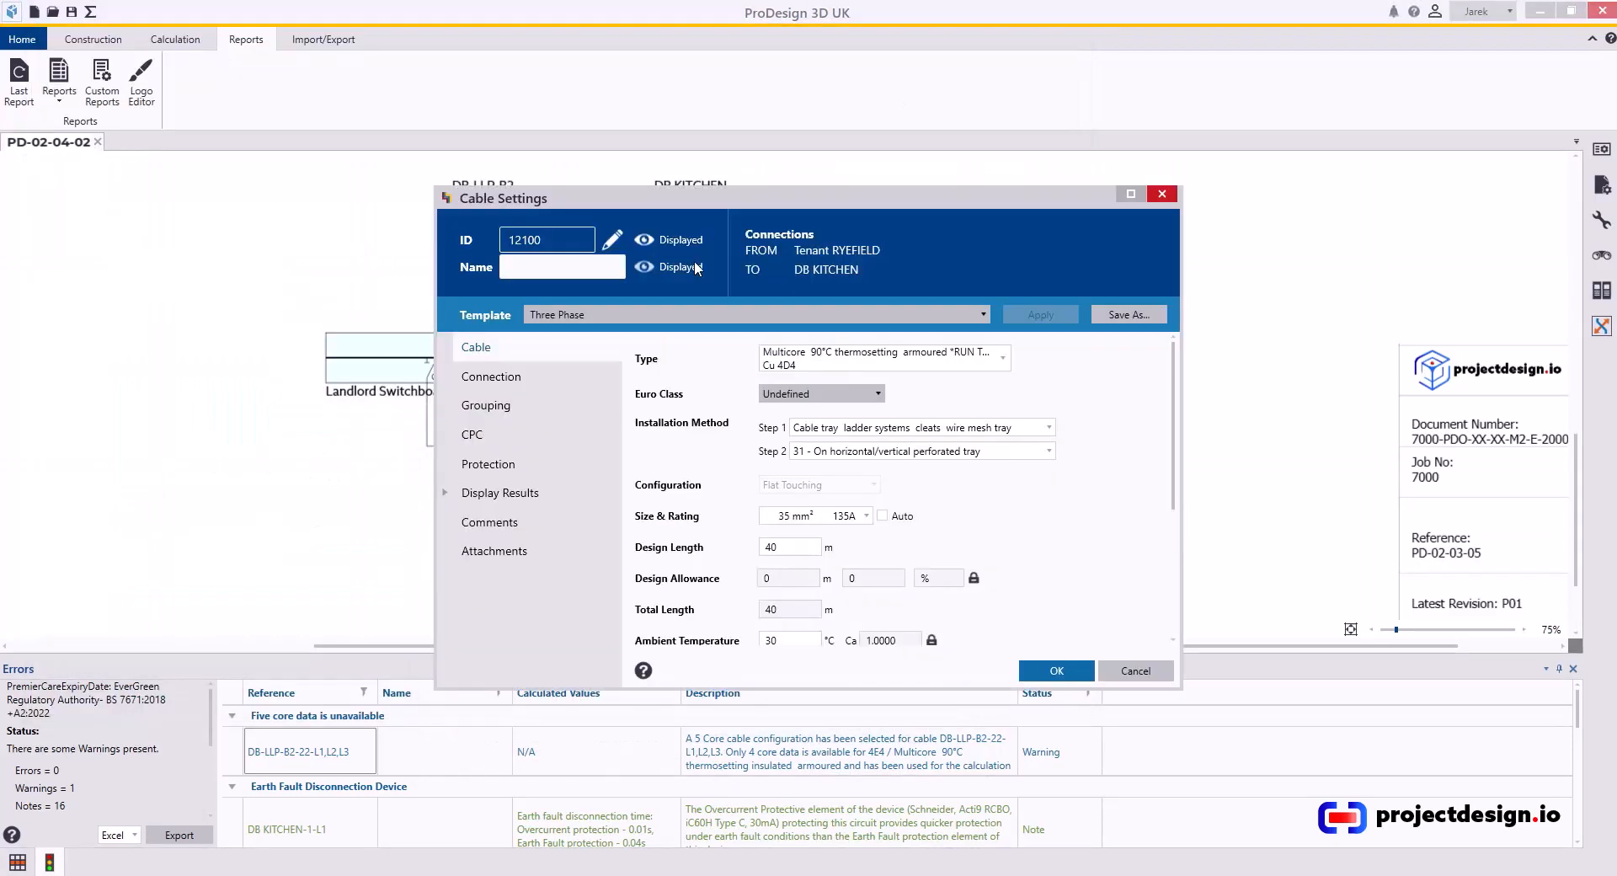
left_click(491, 523)
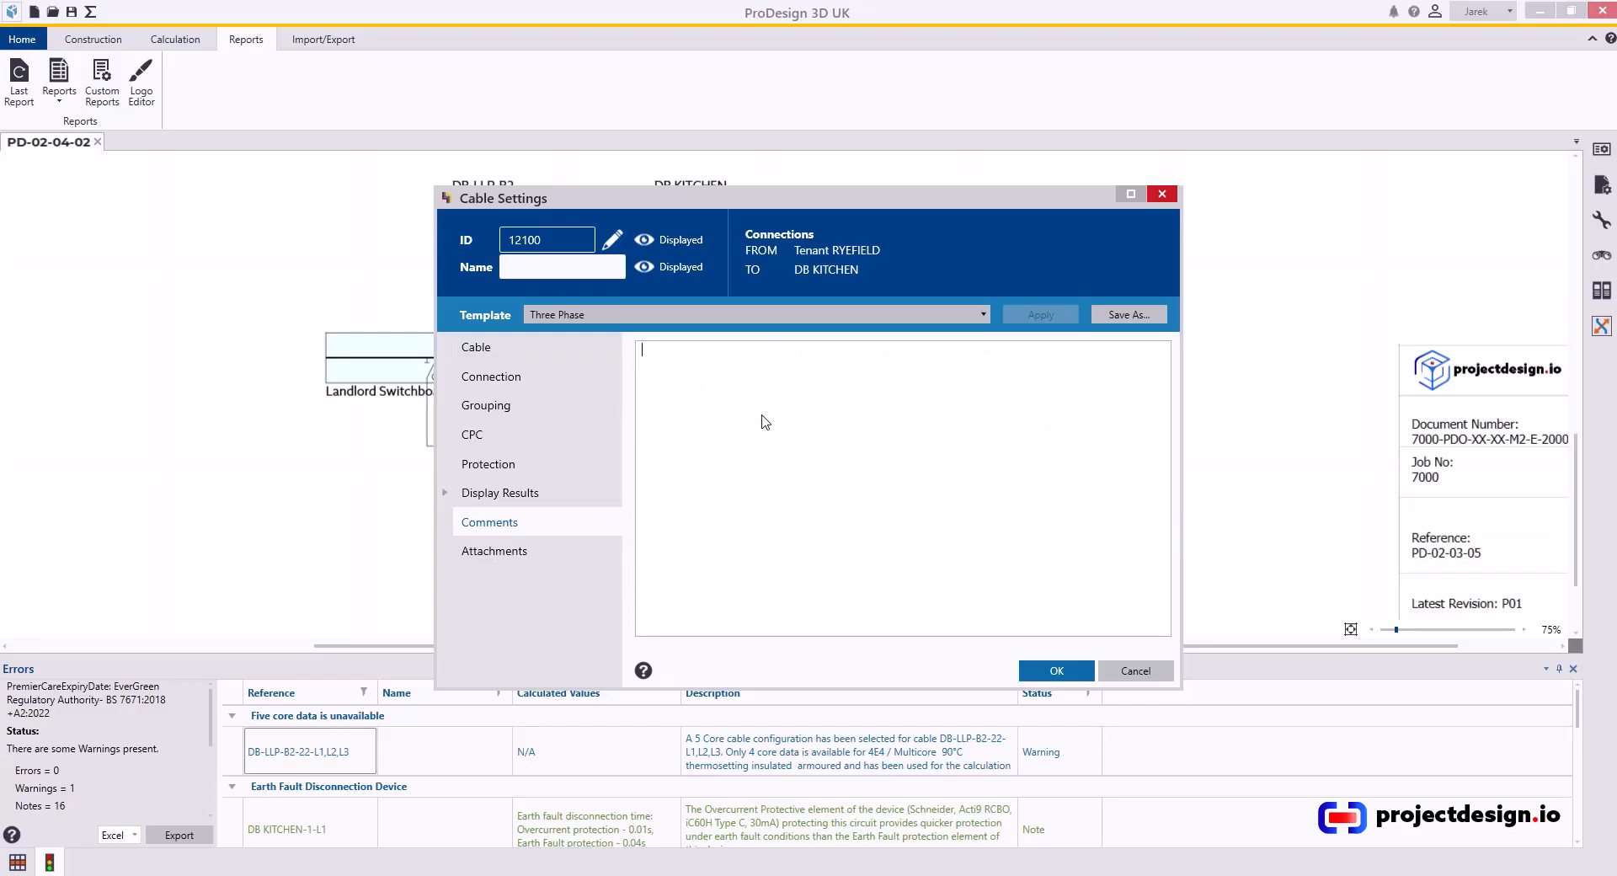
left_click(1140, 677)
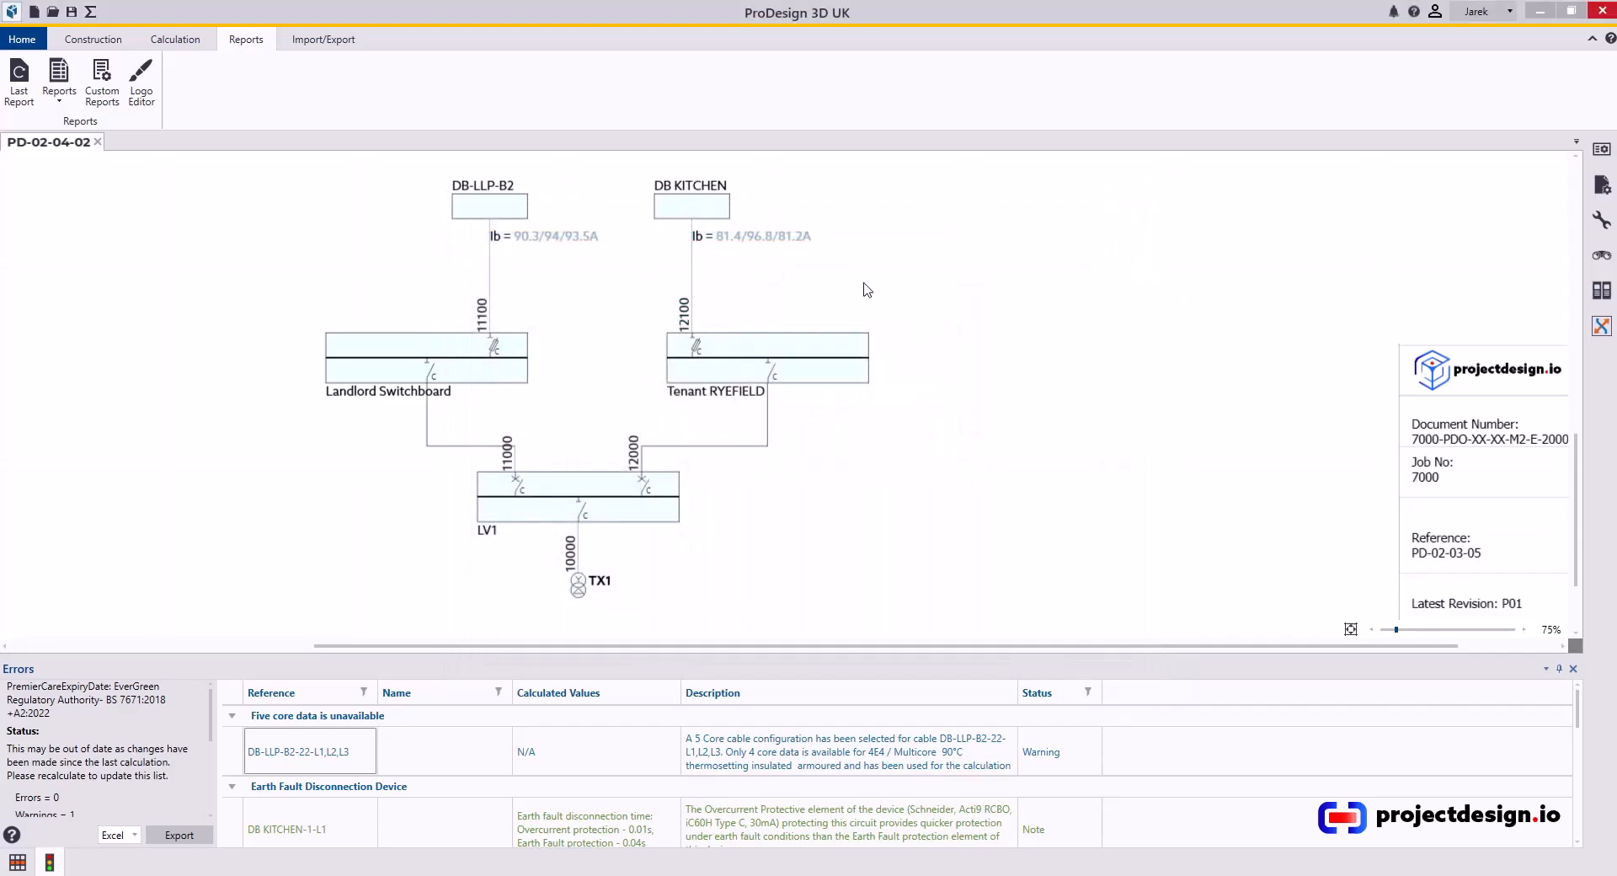
Reopen the cable calculation report selection and hide the sub-main cables, showing final circuits only.
left_click(59, 80)
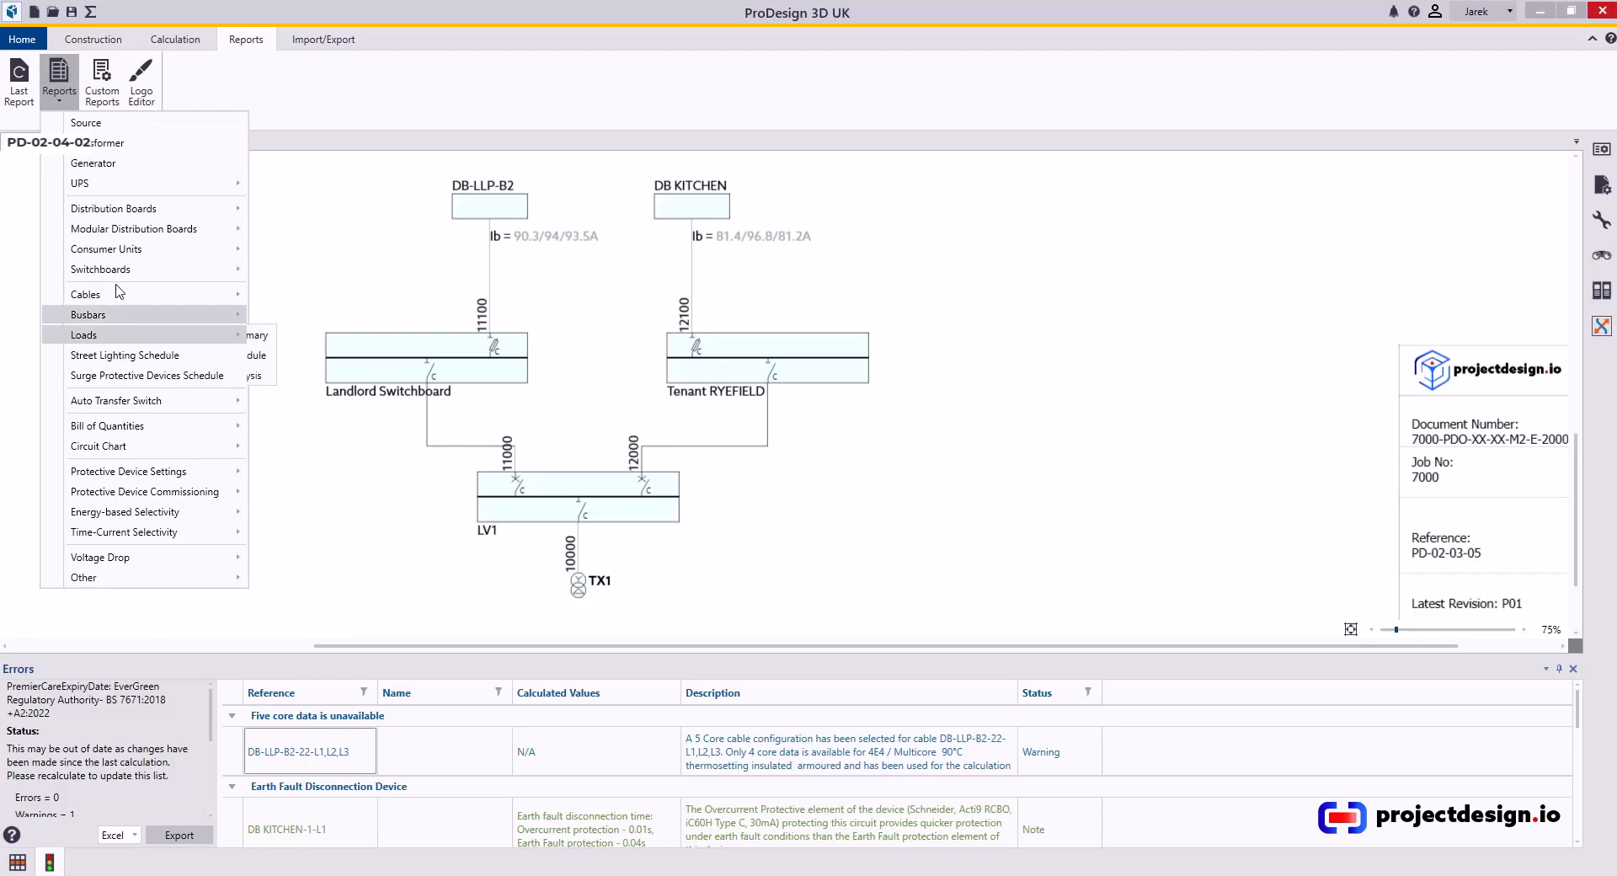
left_click(302, 296)
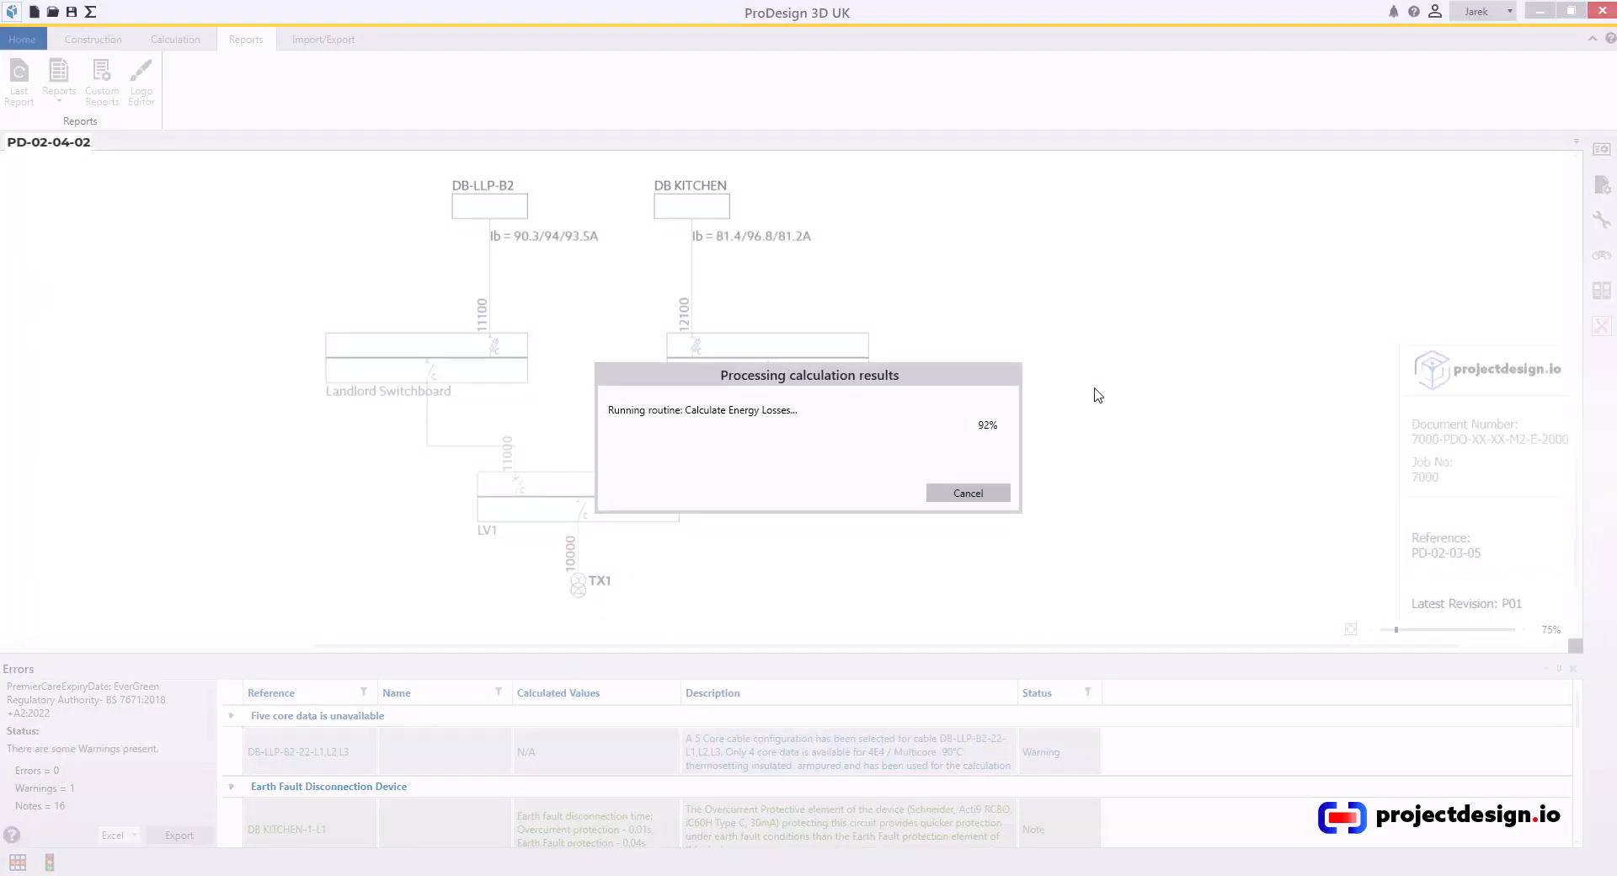
left_click(730, 634)
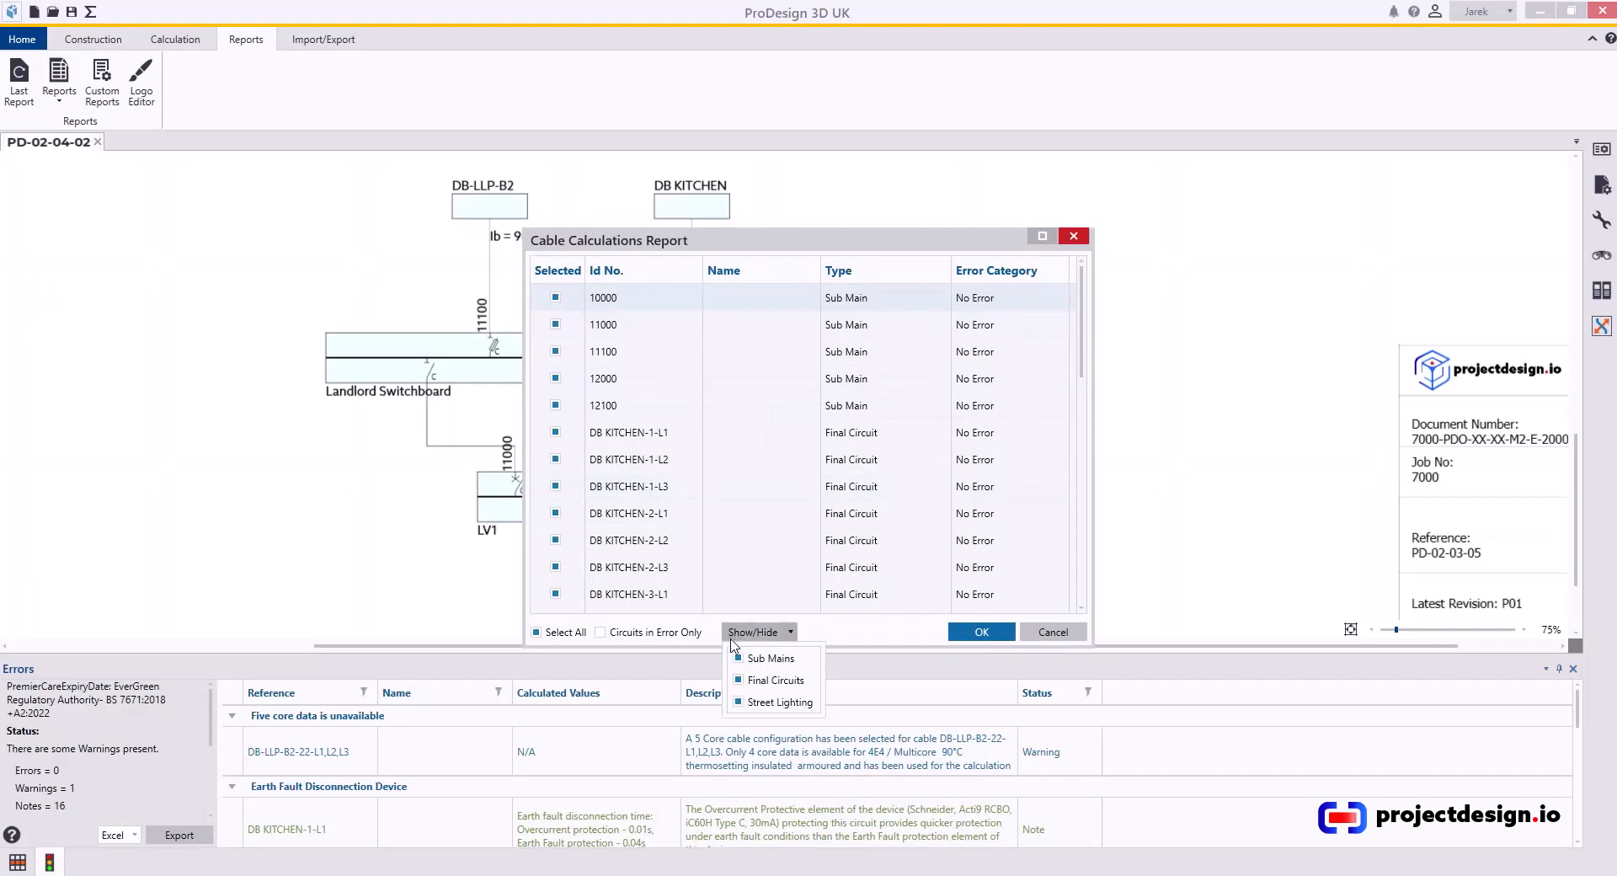
left_click(739, 658)
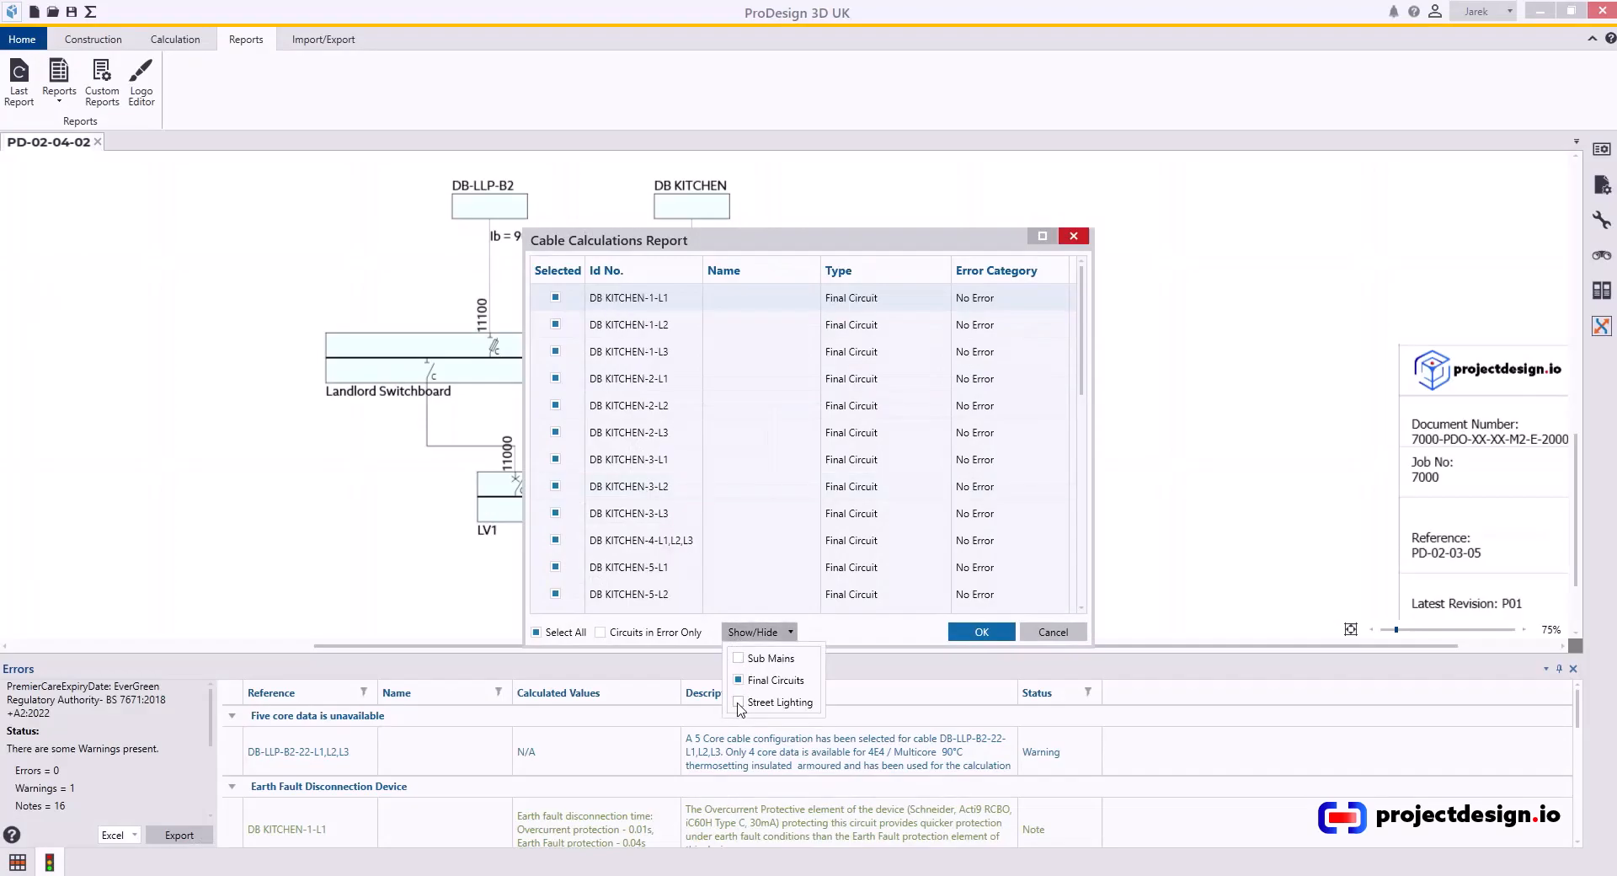
left_click(876, 633)
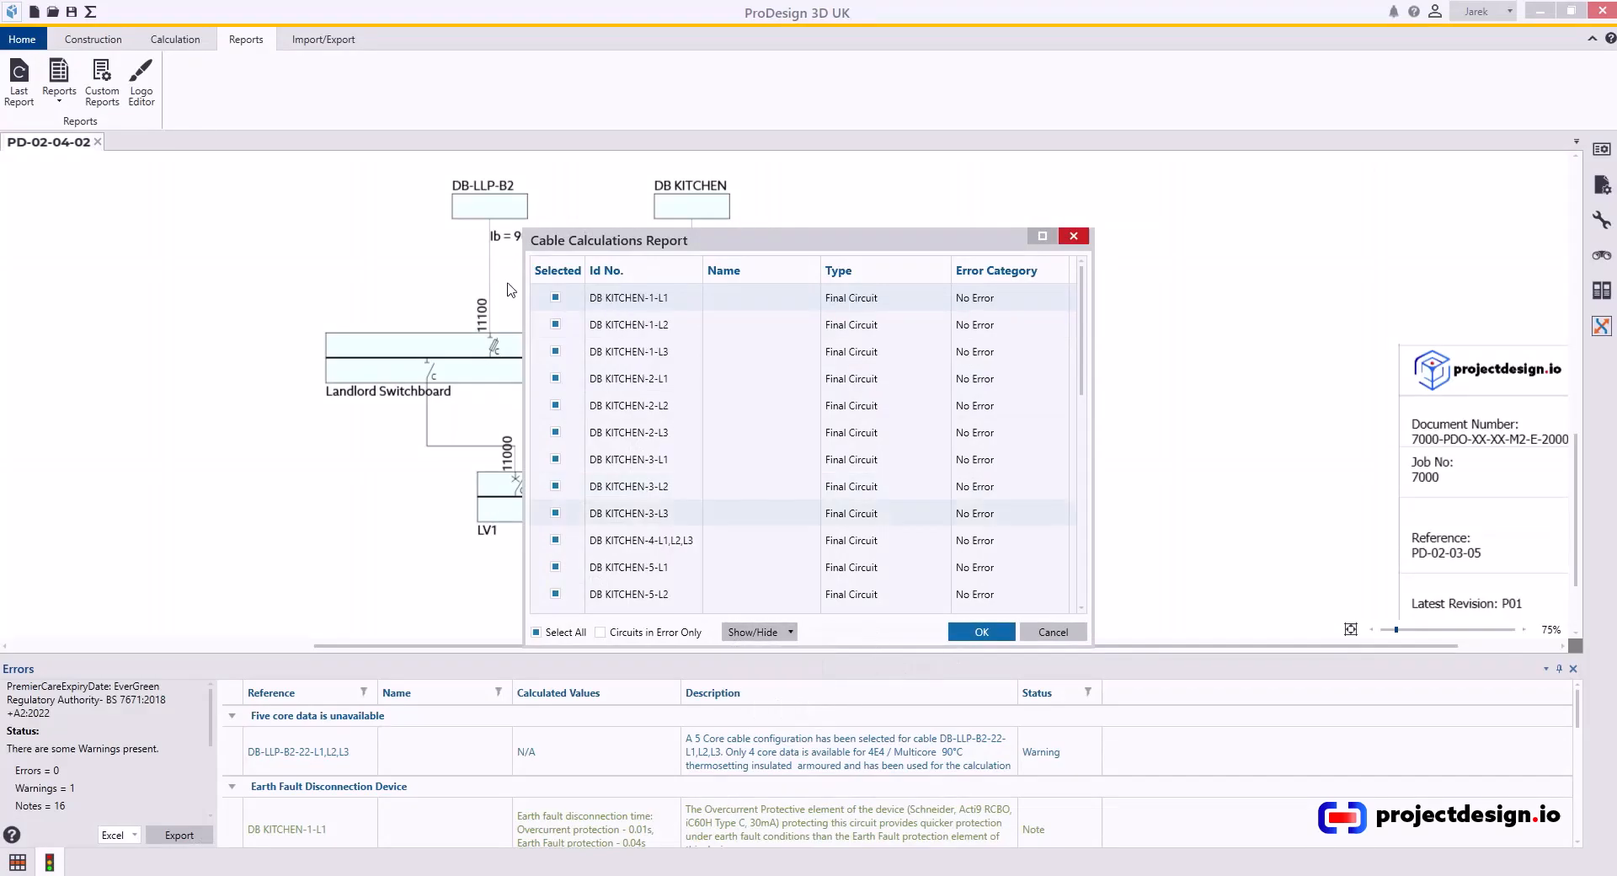
Deselect all DB-LLP-B2 final circuits, leaving only the DB KITCHEN circuits selected.
scroll(620, 585, "down", 6)
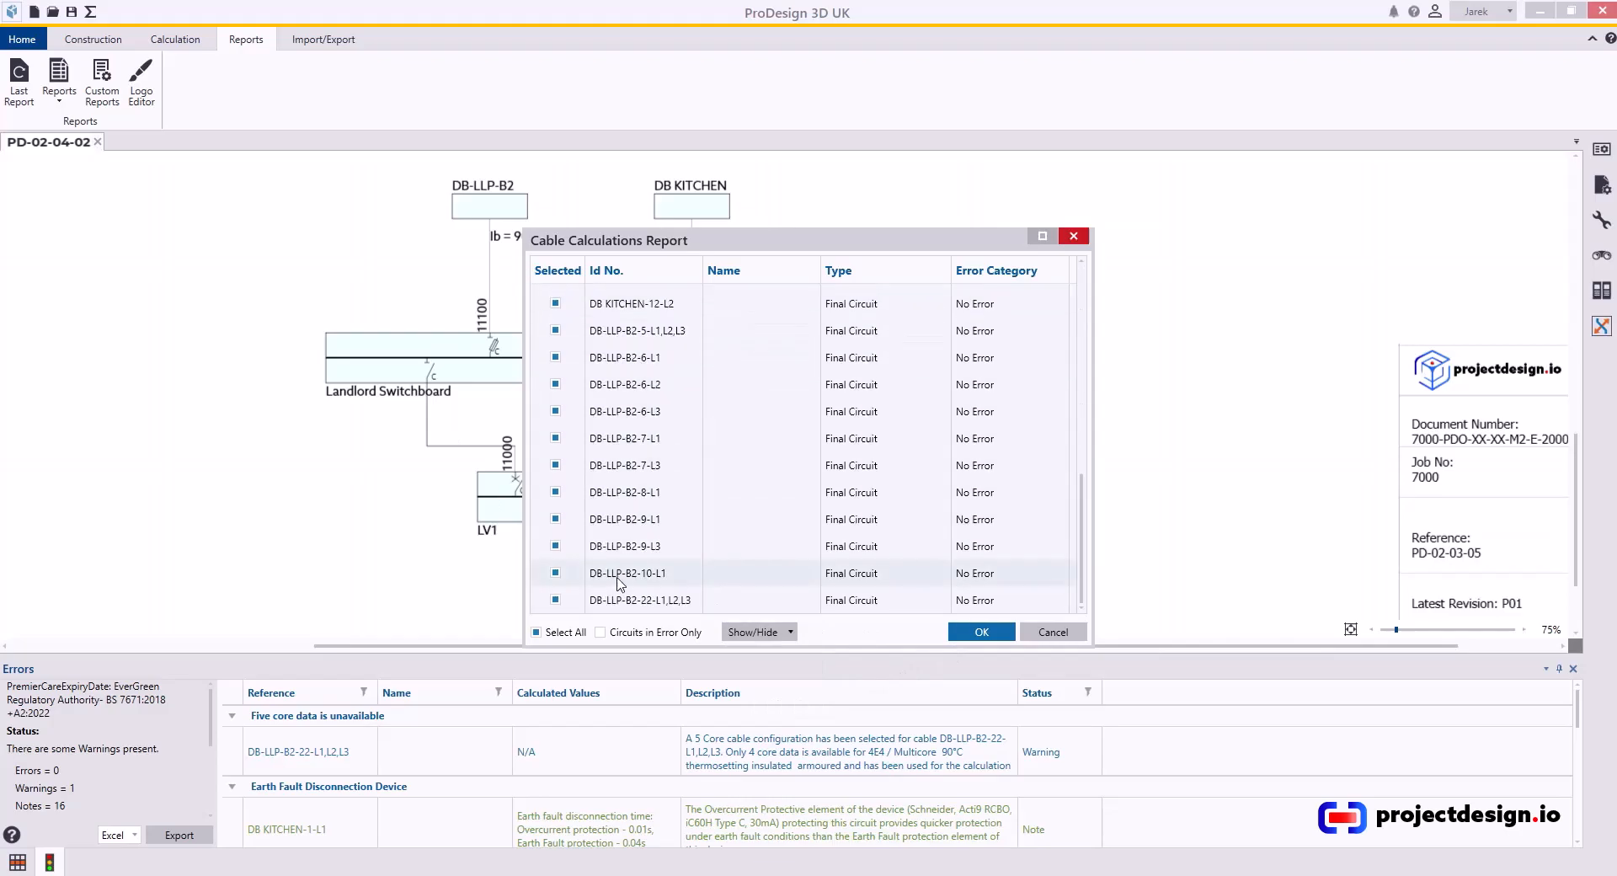
scroll(758, 492, "up", 3)
scroll(560, 438, "down", 2)
left_click(555, 411)
left_click(555, 438)
left_click(555, 465)
left_click(555, 492)
left_click(555, 519)
left_click(555, 546)
scroll(557, 573, "down", 1)
left_click(555, 492)
left_click(555, 519)
left_click(555, 546)
left_click(555, 573)
left_click(555, 599)
scroll(569, 567, "up", 3)
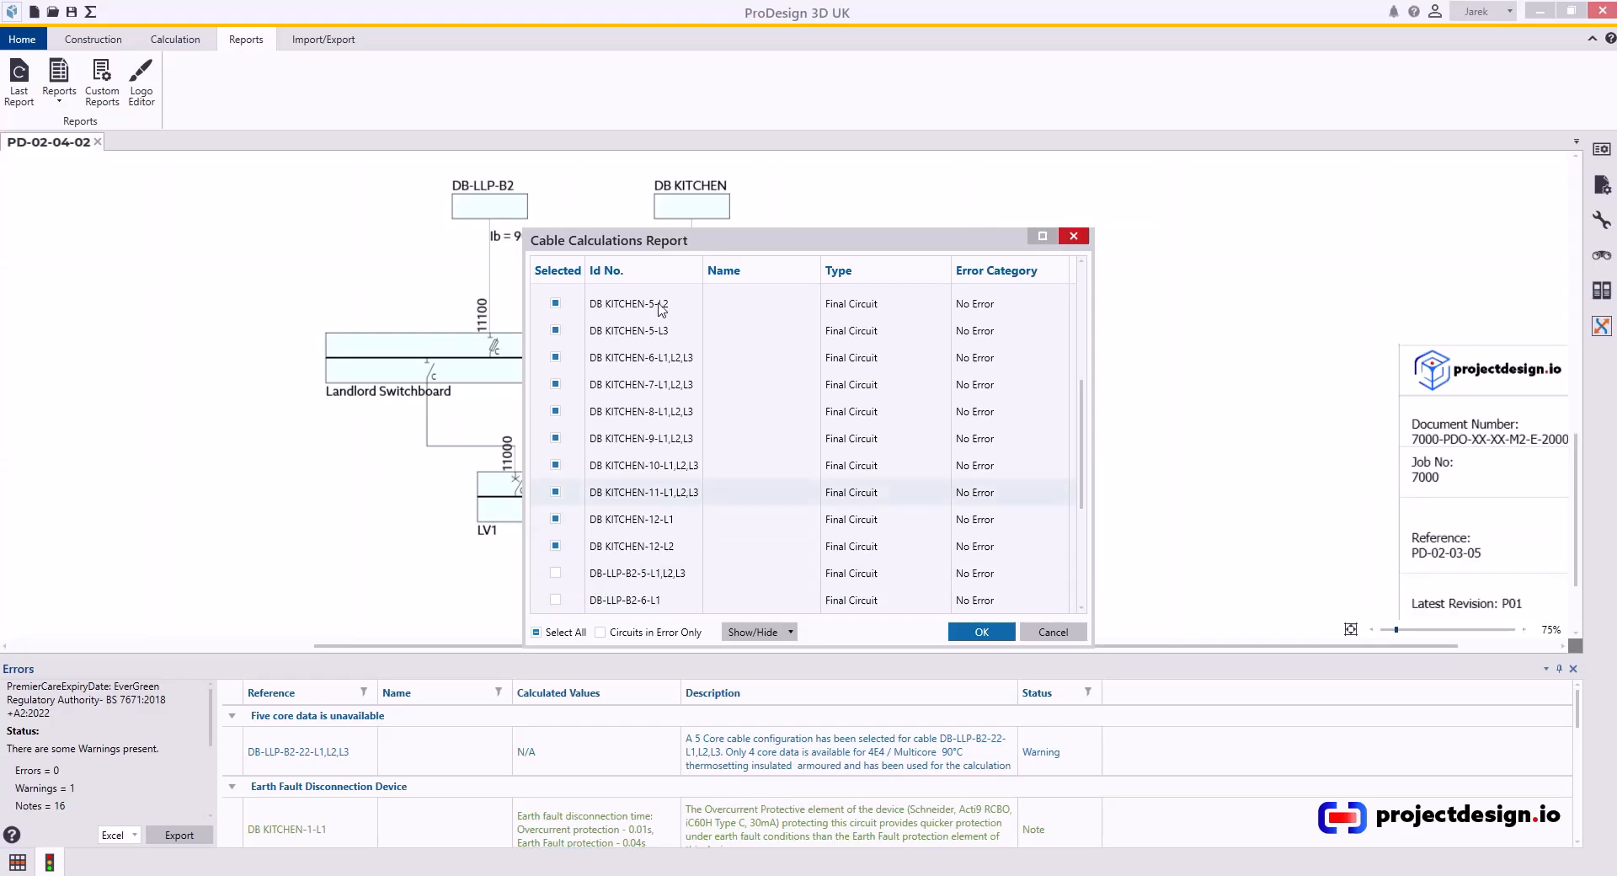
Move the report dialog aside and compare its circuit IDs with the cable ID reference image.
left_click_drag(771, 246, 321, 184)
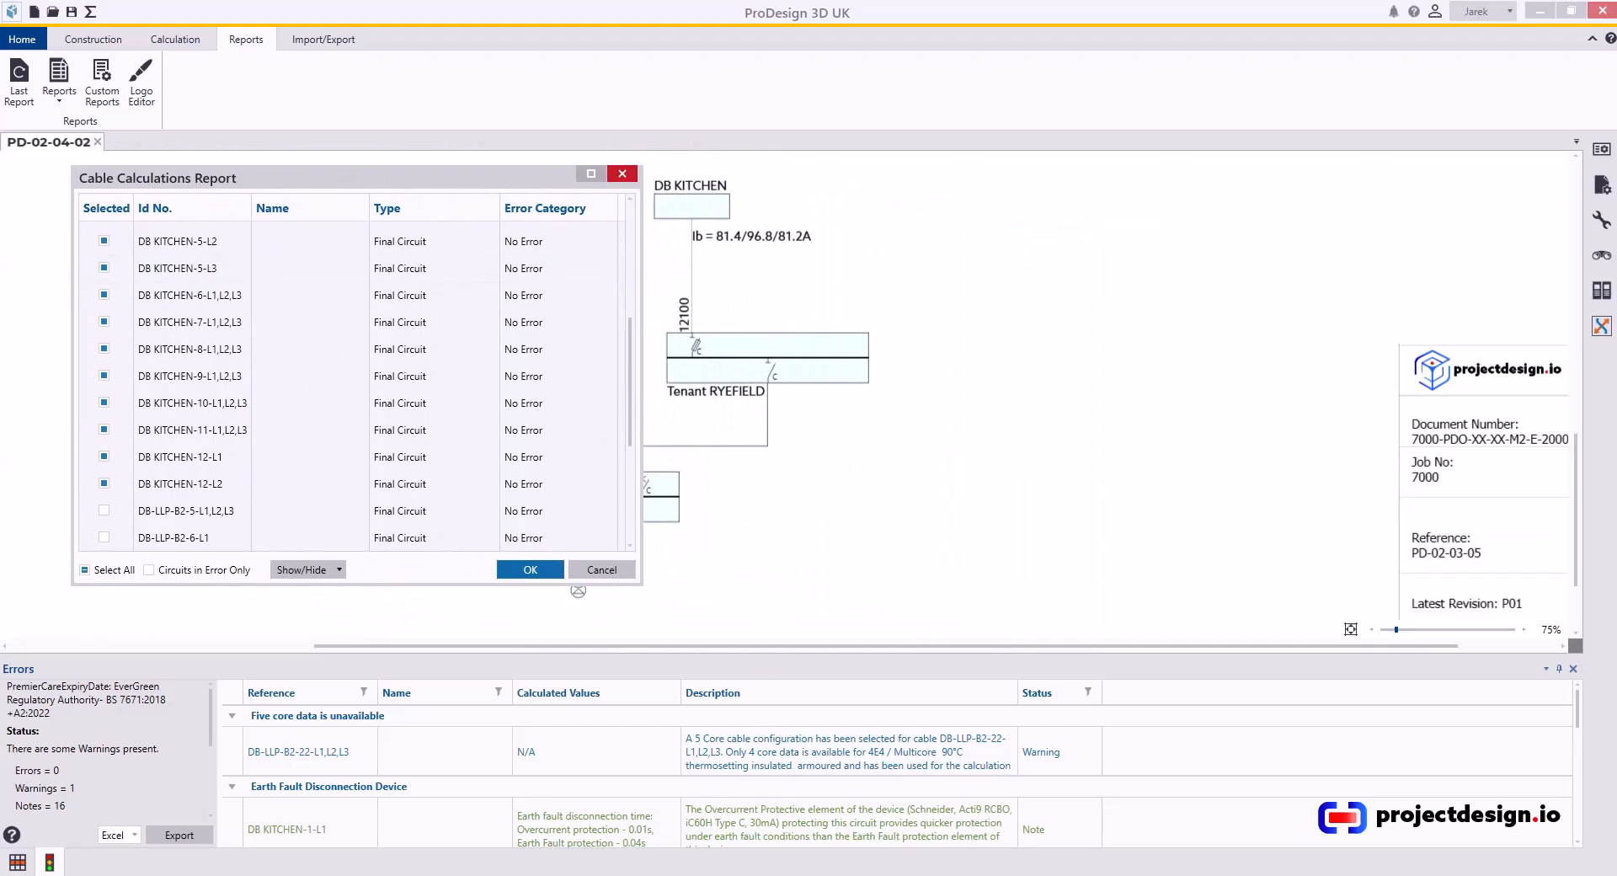
mouse_move(846, 875)
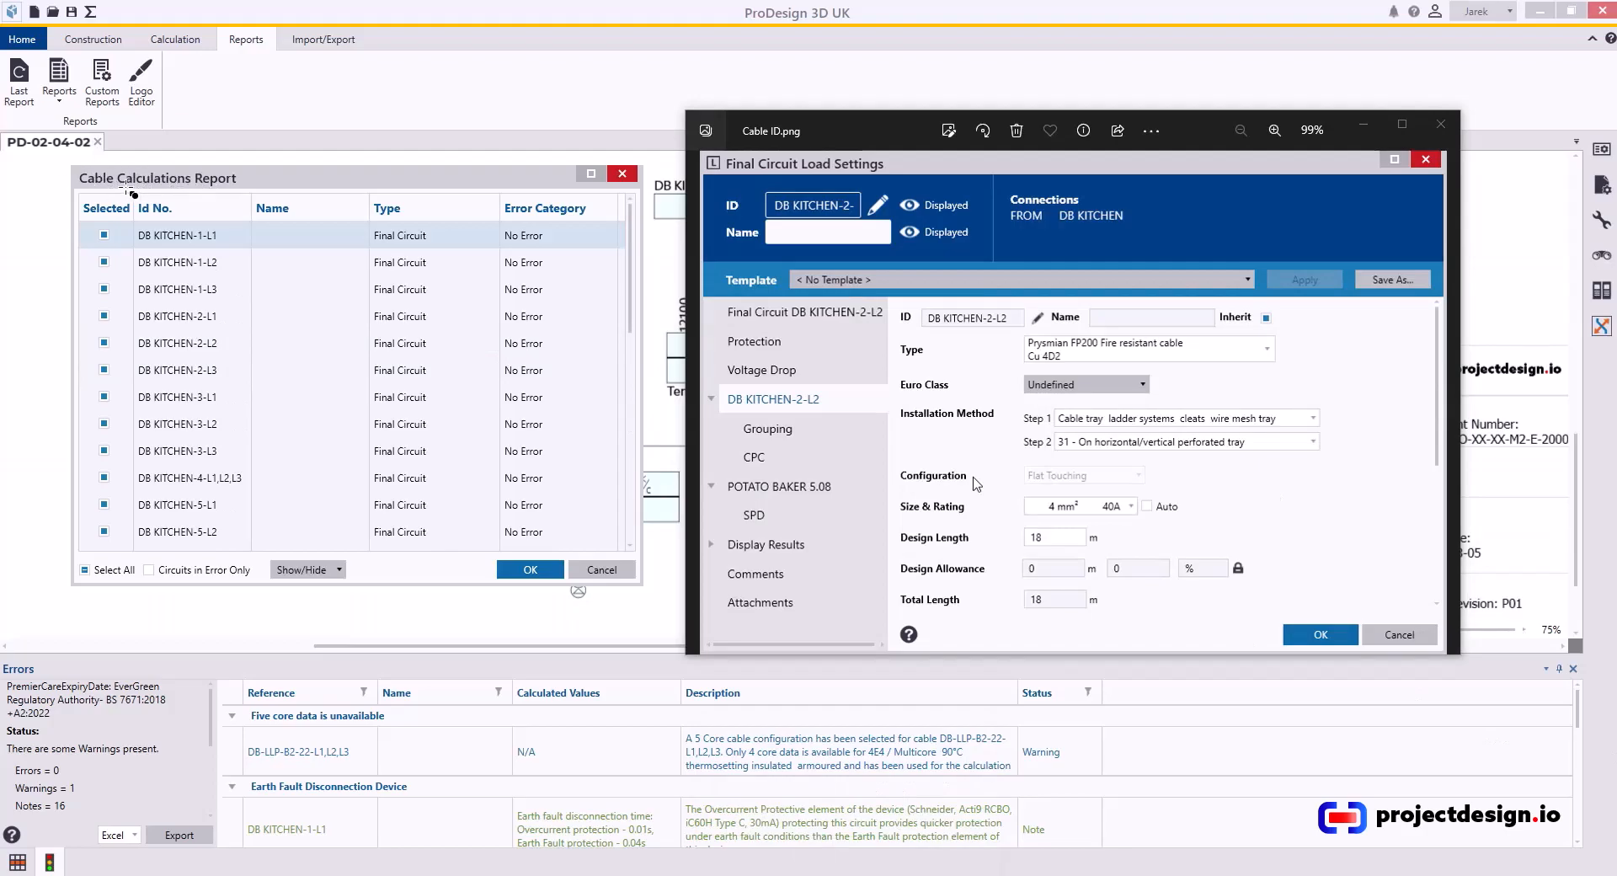
left_click_drag(125, 191, 266, 576)
left_click_drag(738, 394, 879, 417)
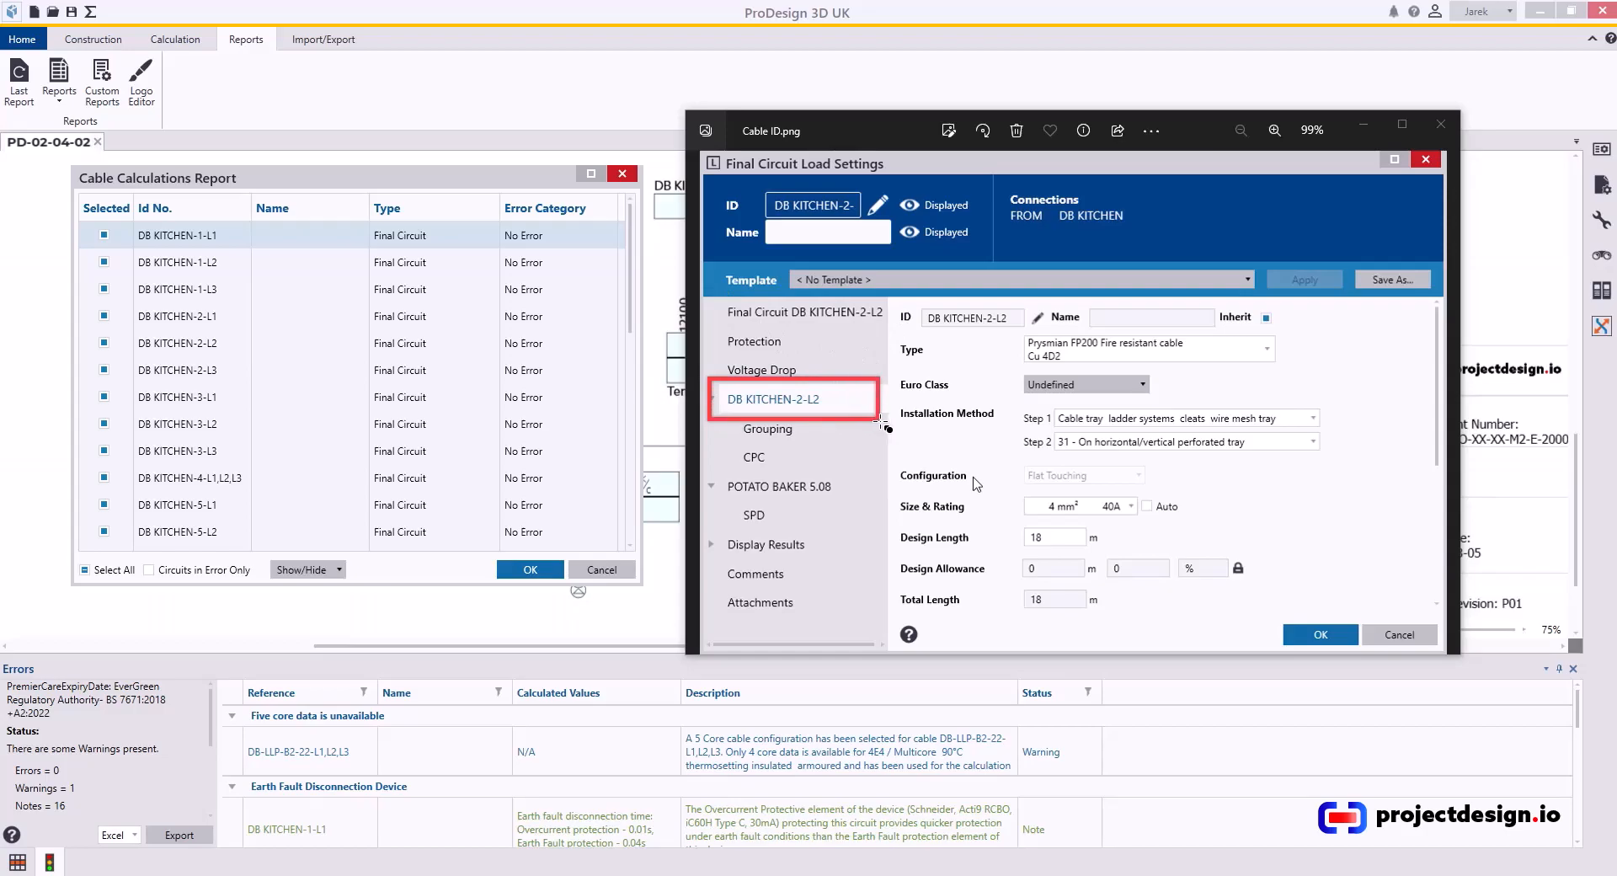
mouse_move(892, 298)
left_mouse_down()
mouse_move(933, 328)
mouse_move(1044, 344)
left_mouse_up()
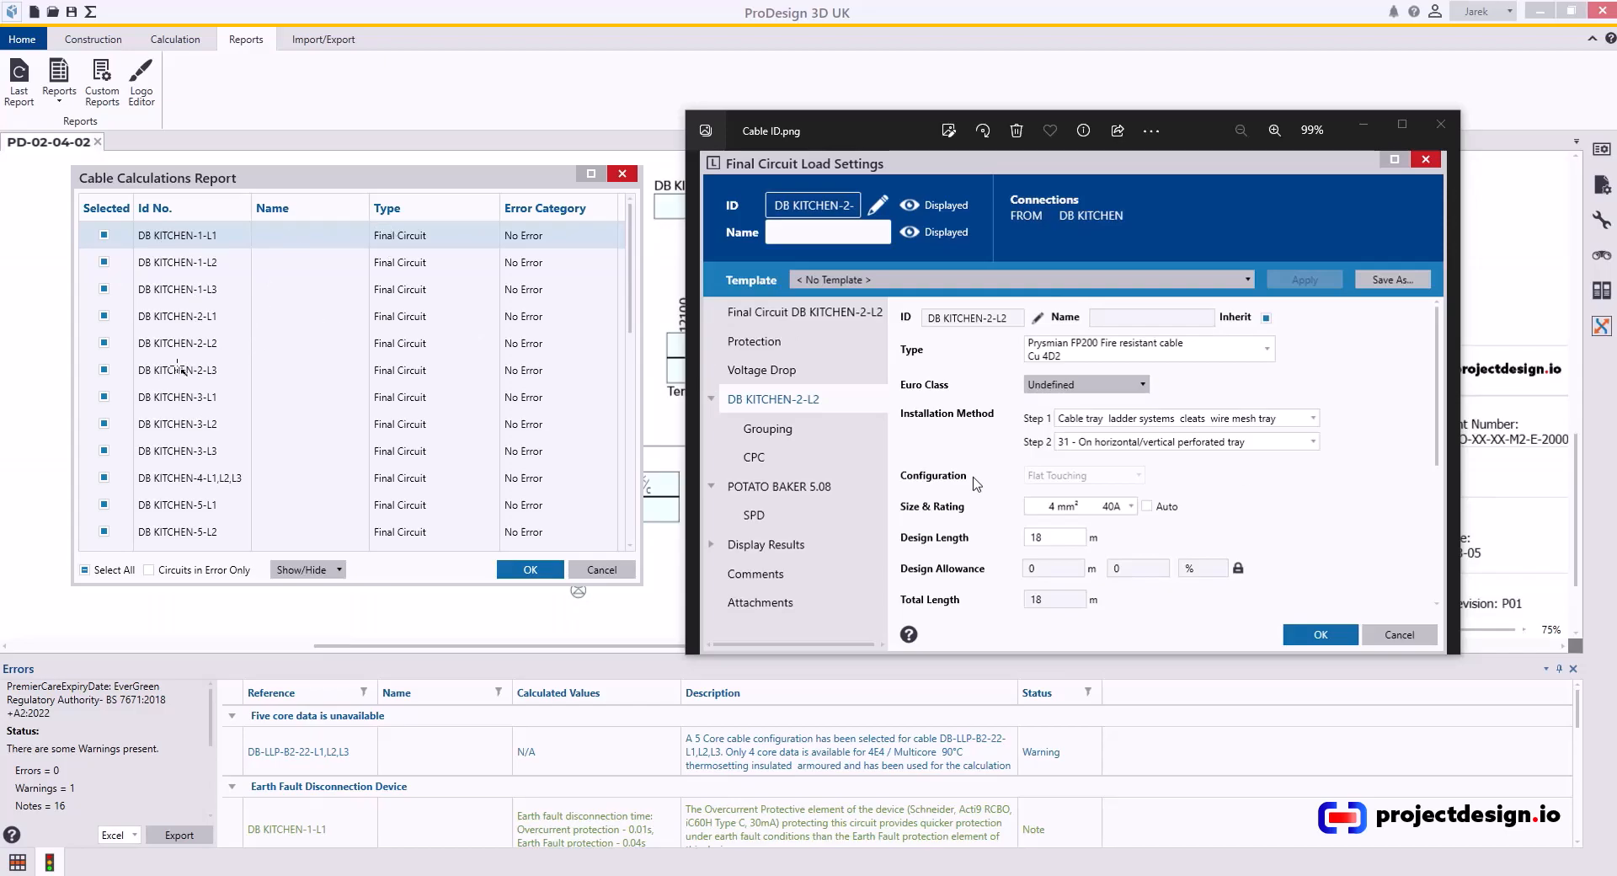
mouse_move(227, 343)
left_mouse_down()
mouse_move(724, 311)
mouse_move(918, 319)
left_mouse_up()
left_click(1363, 125)
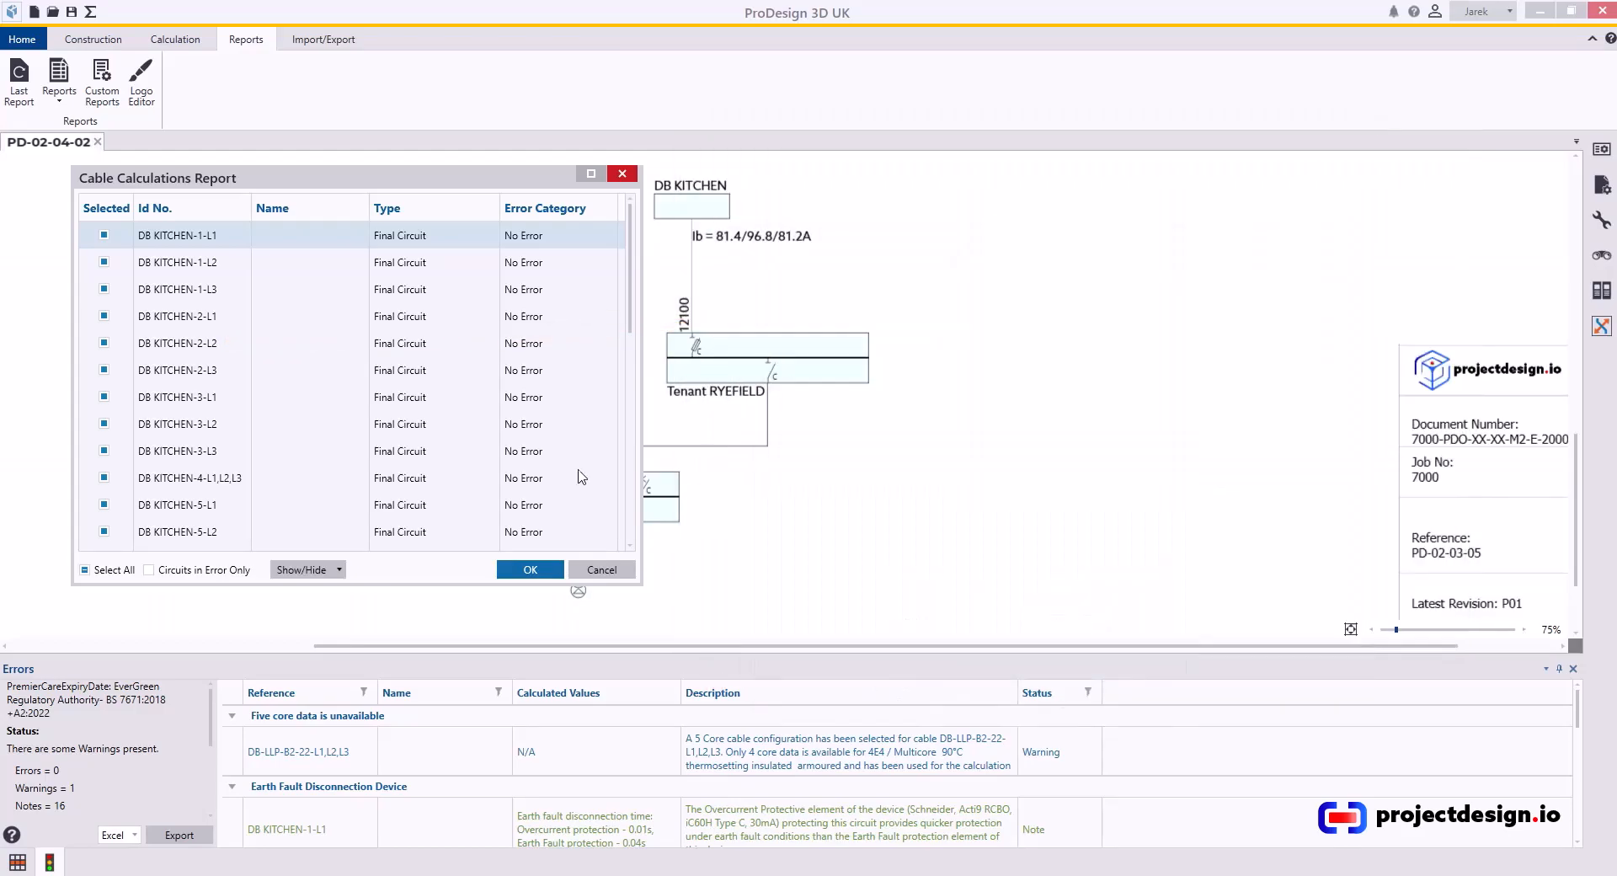
Generate the cable calculation report for the selected DB KITCHEN circuits and scroll through its pages.
scroll(256, 430, "down", 2)
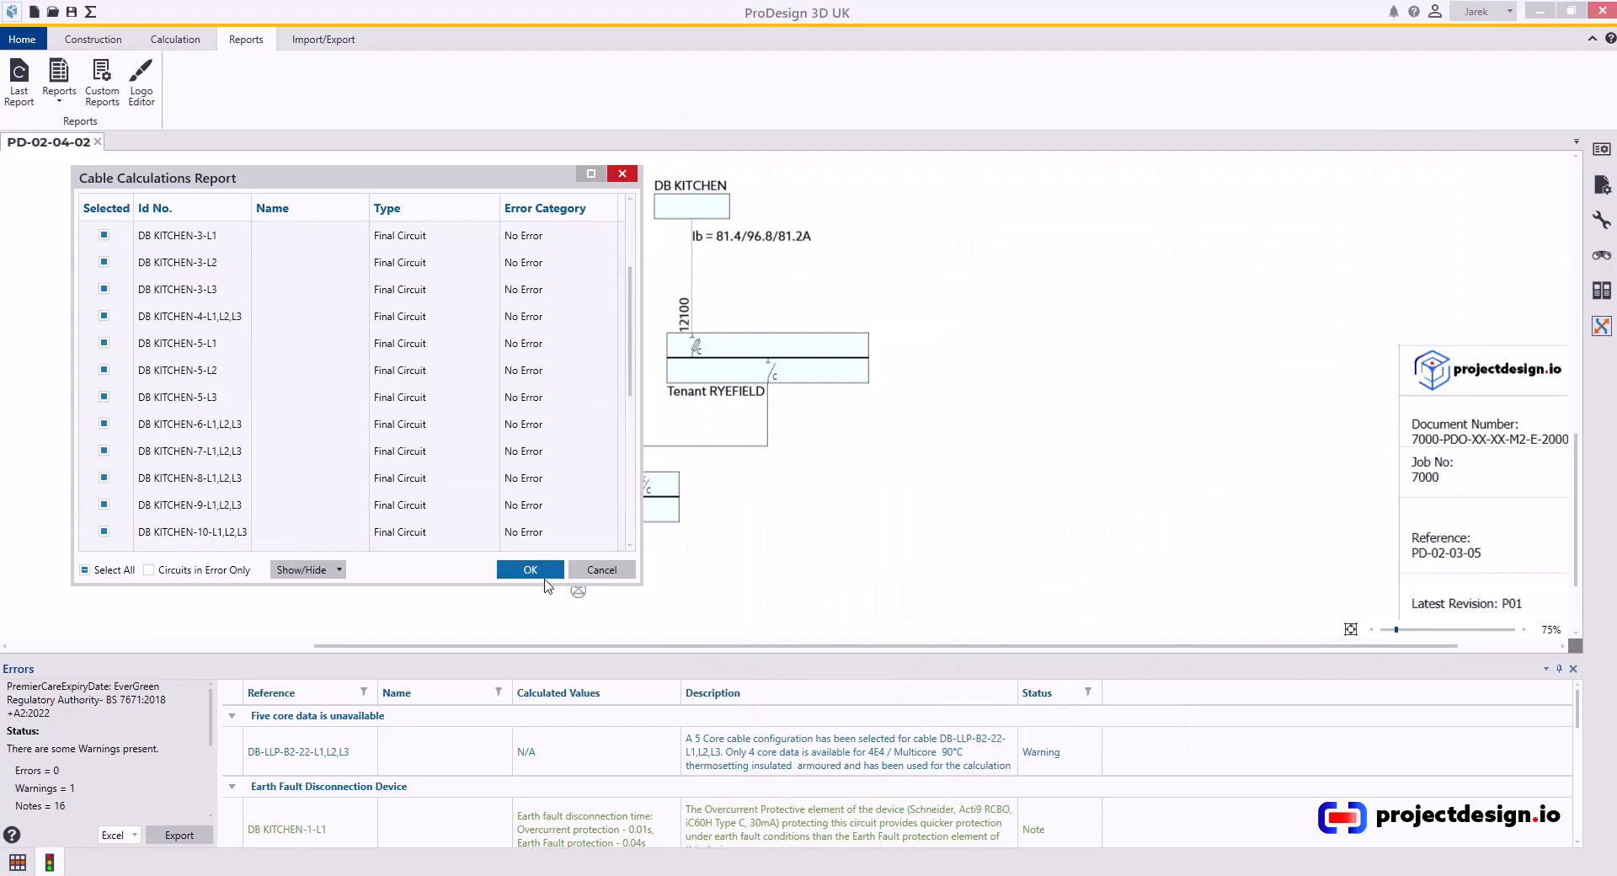
left_click(542, 570)
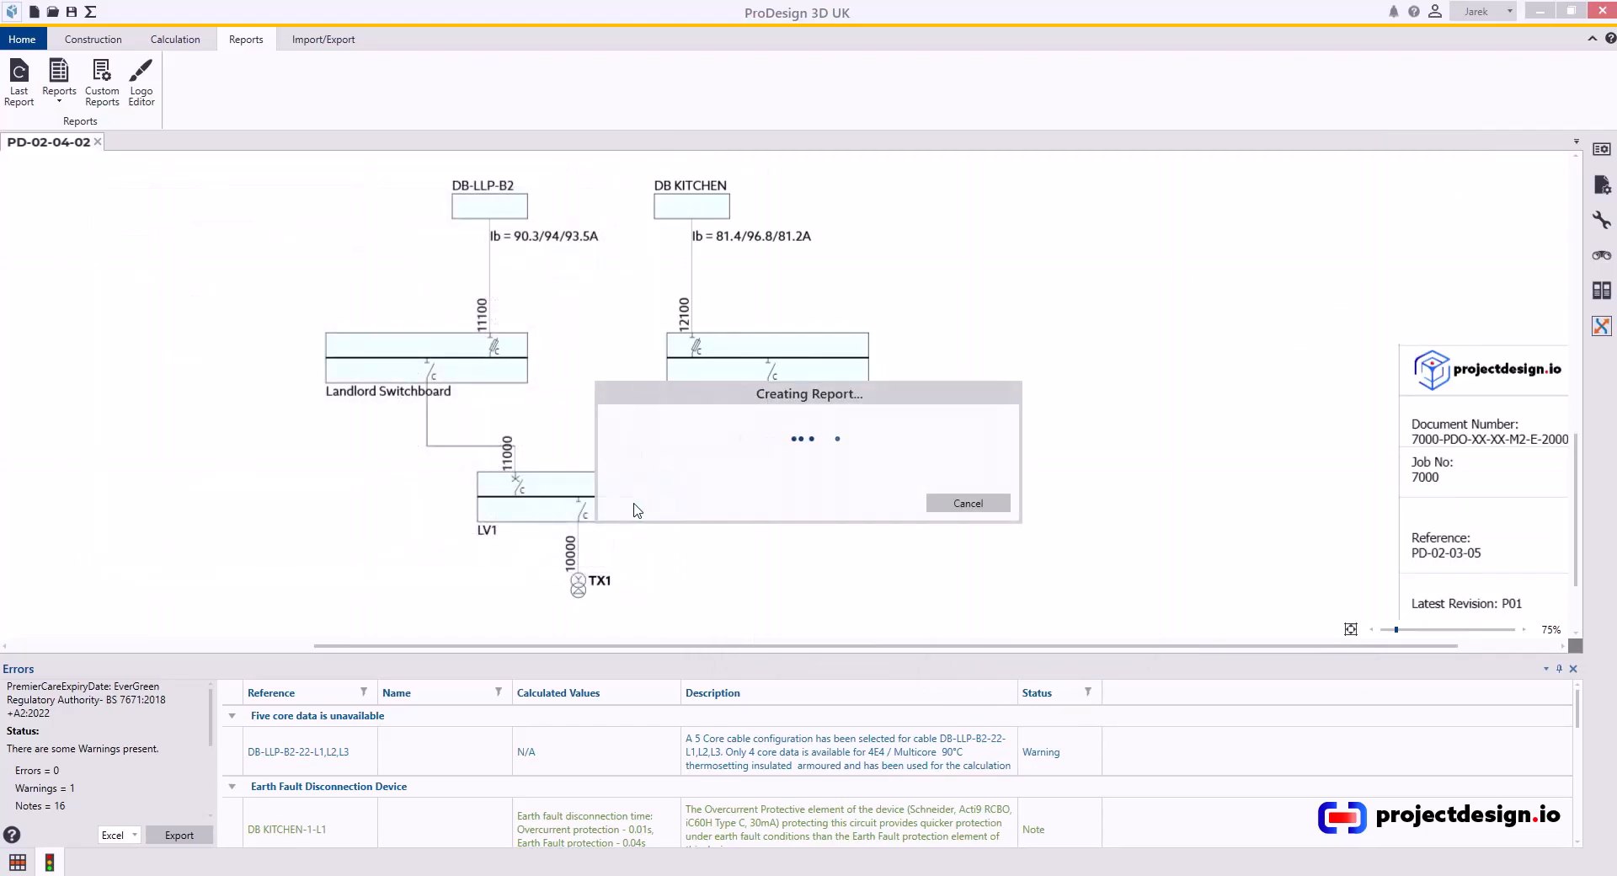
scroll(470, 414, "down", 10)
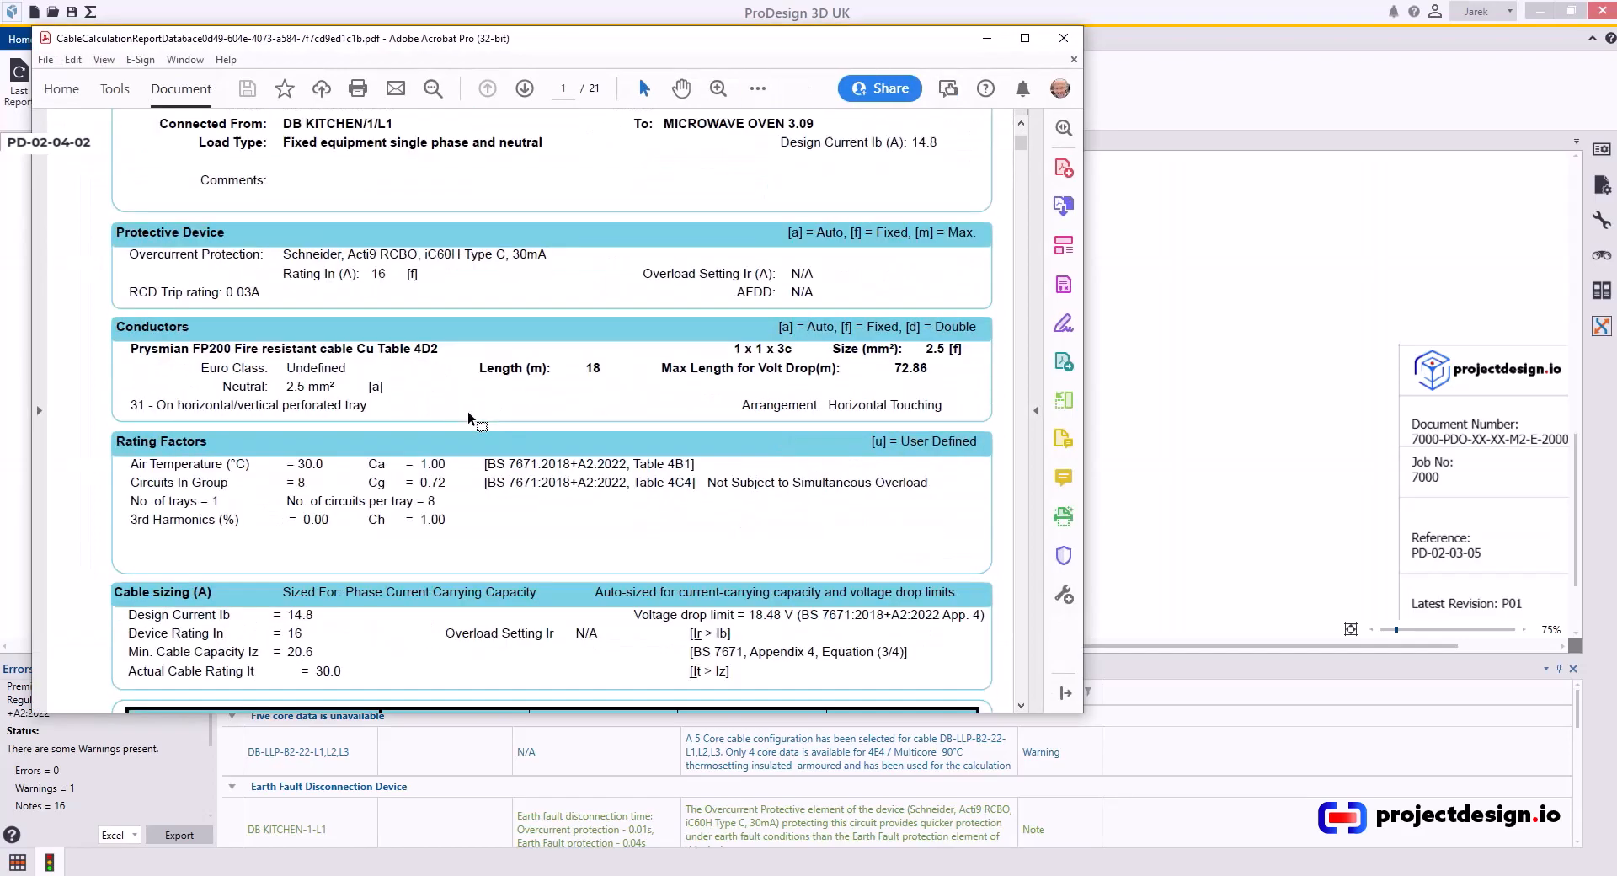
scroll(470, 413, "down", 4)
scroll(468, 400, "down", 12)
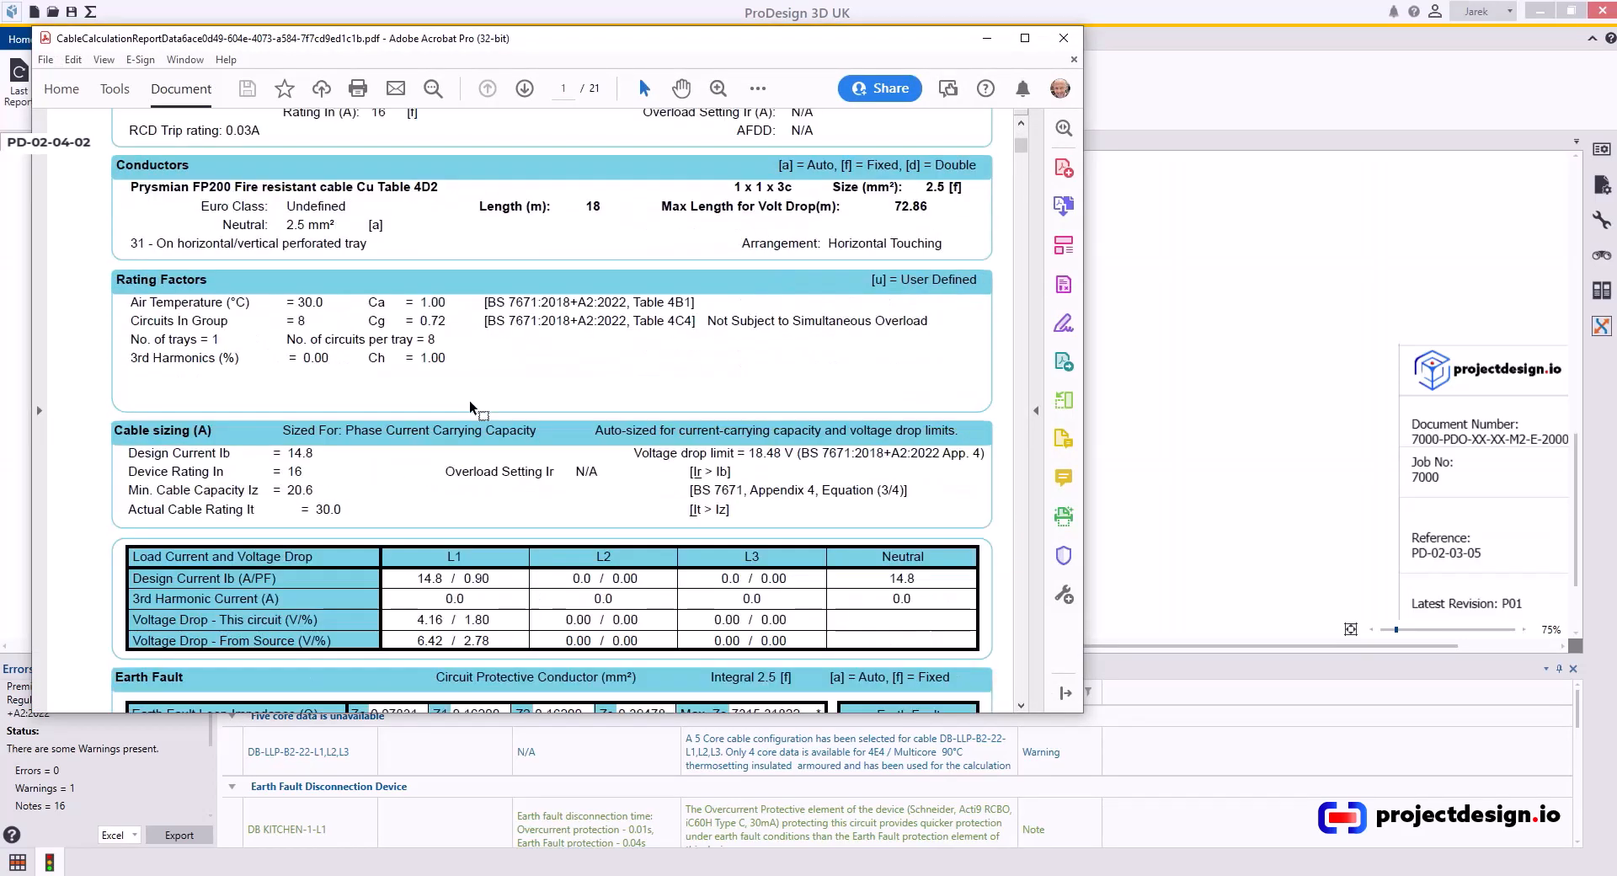
left_click(1052, 48)
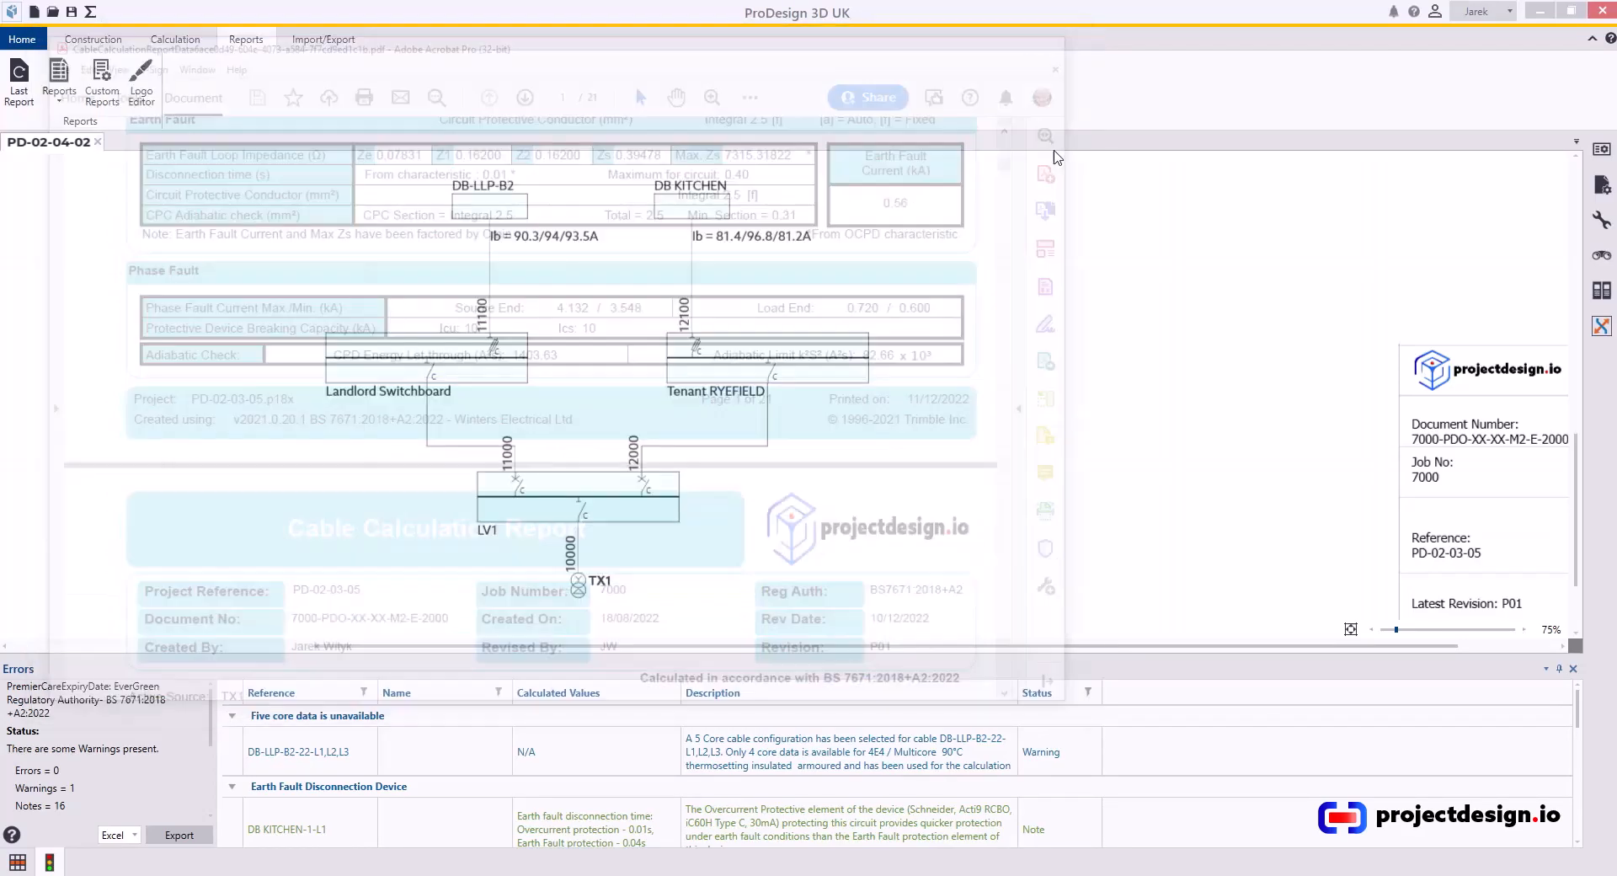